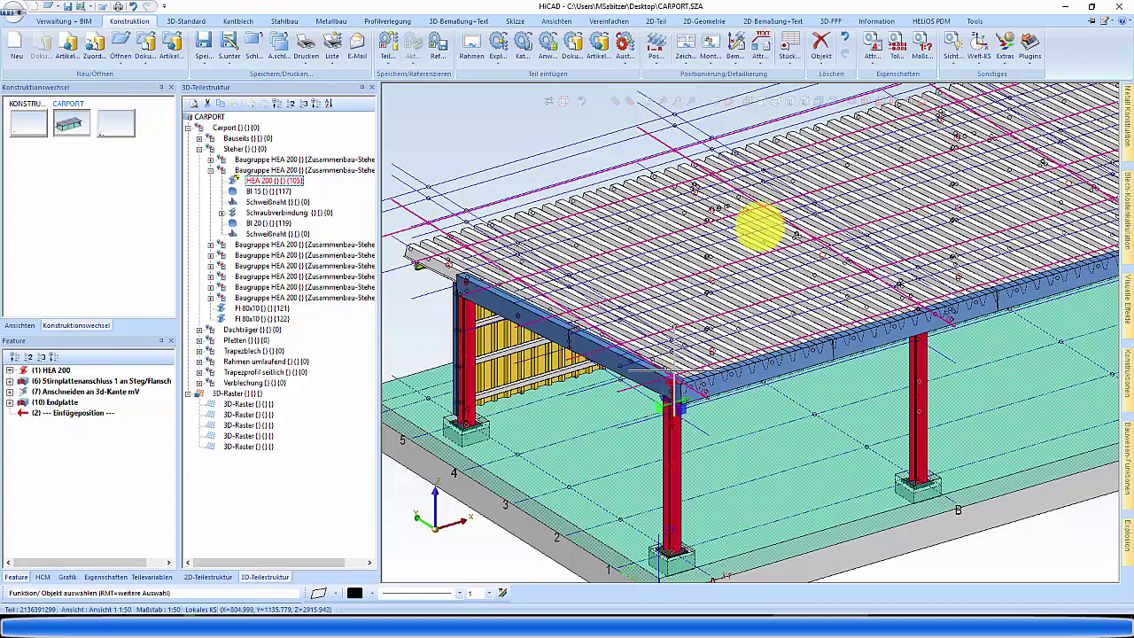
Review the Positionierung numbering start values, cancel without changes, and bring up the settings menu
left_click(664, 64)
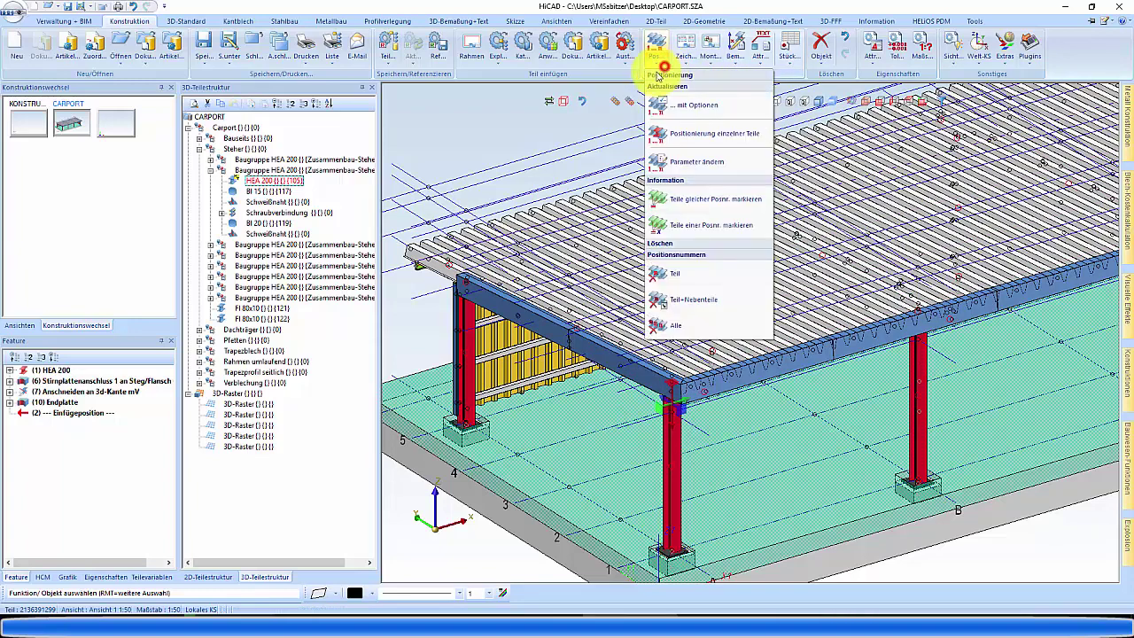
left_click(662, 108)
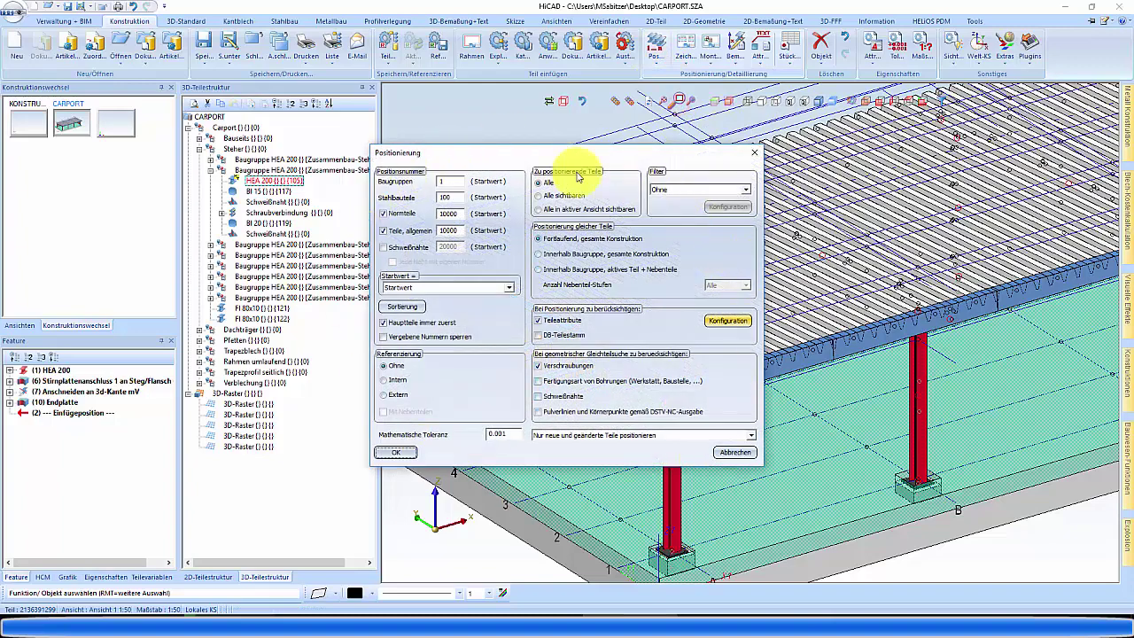
left_click(735, 453)
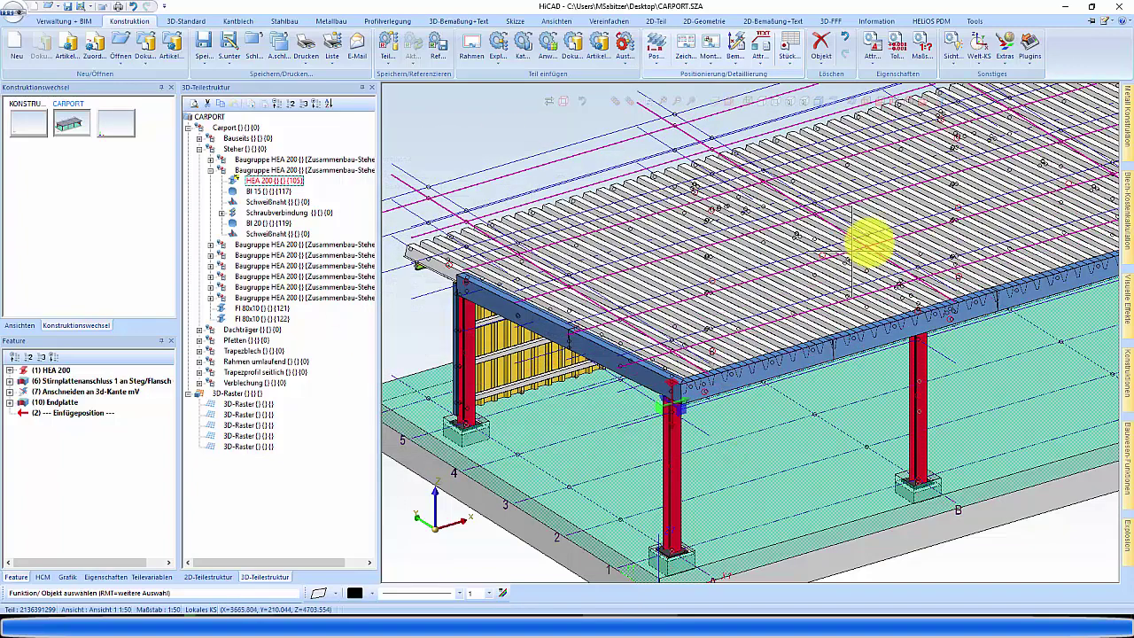
left_click(1114, 24)
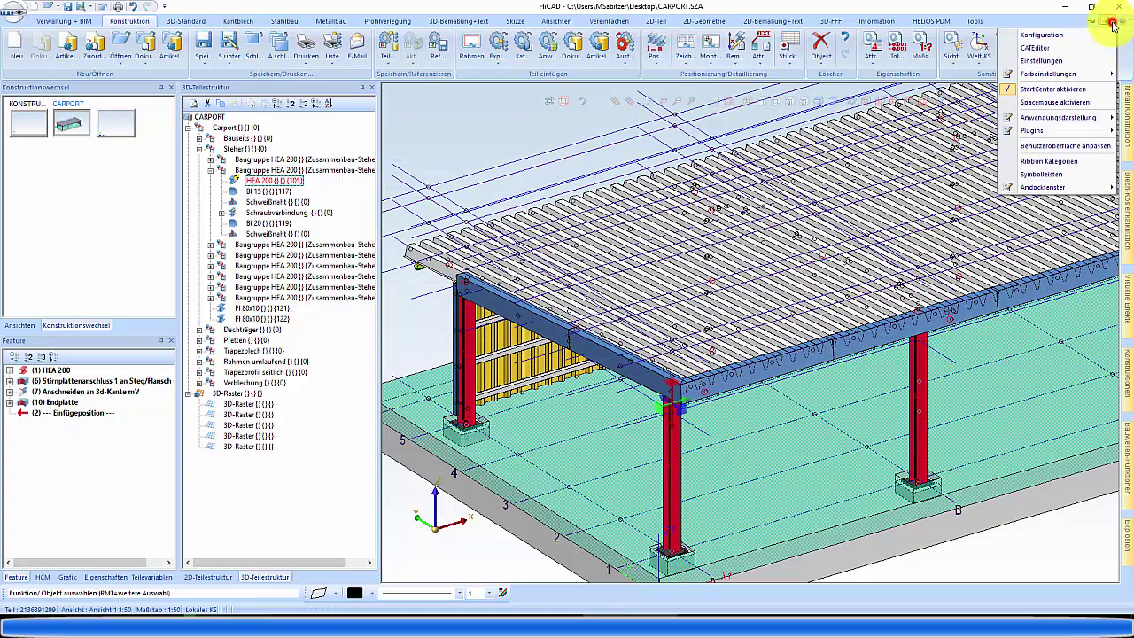
In Systemeinstellungen > Positionierung, keep Standard-Positionierung ab HiCAD 2018 with Stahlbau presets, then close the editor
left_click(1045, 36)
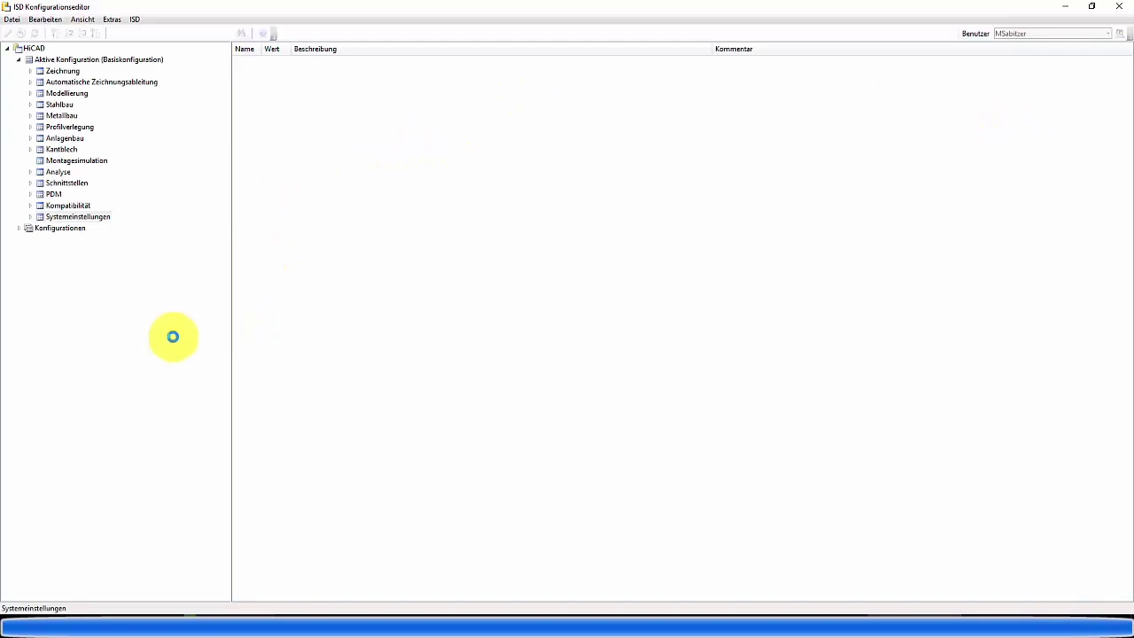
double_click(62, 218)
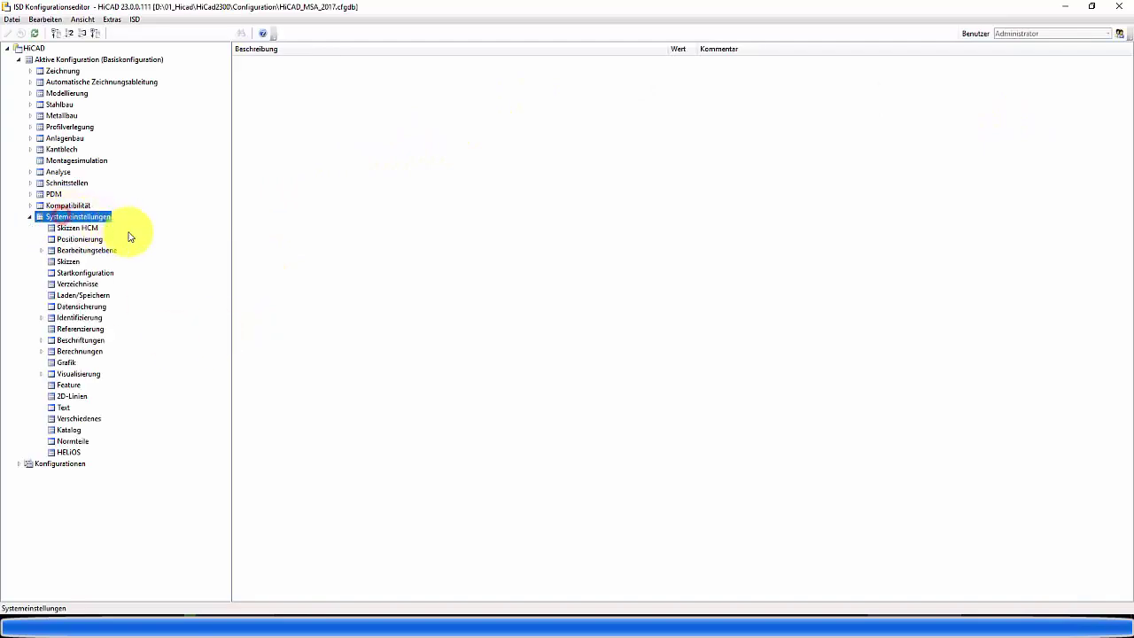
left_click(79, 240)
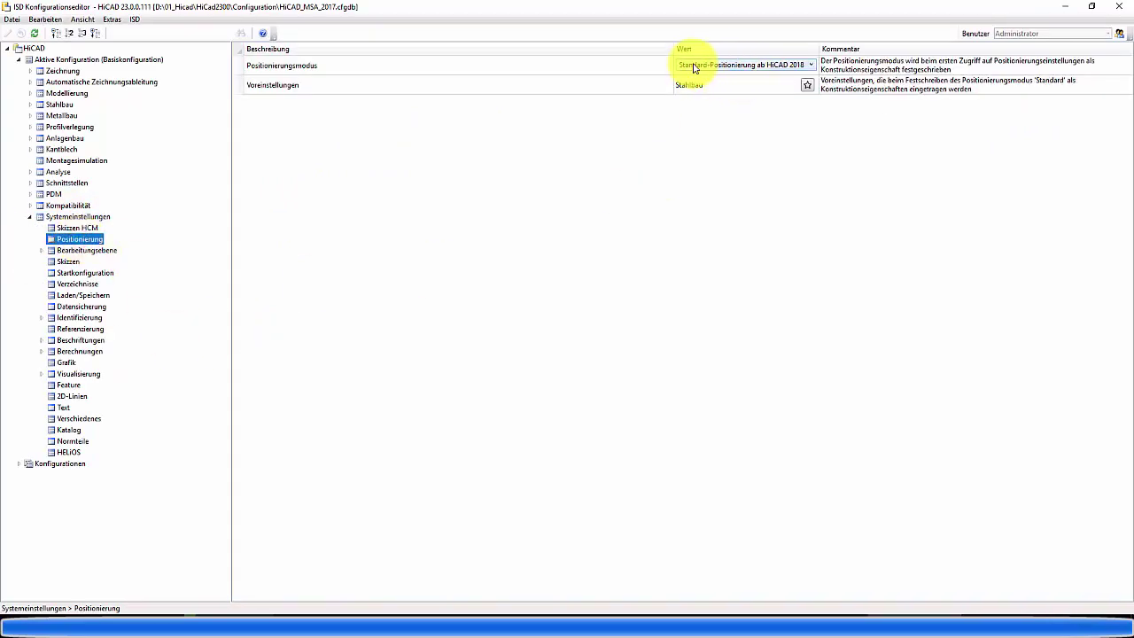
left_click(684, 64)
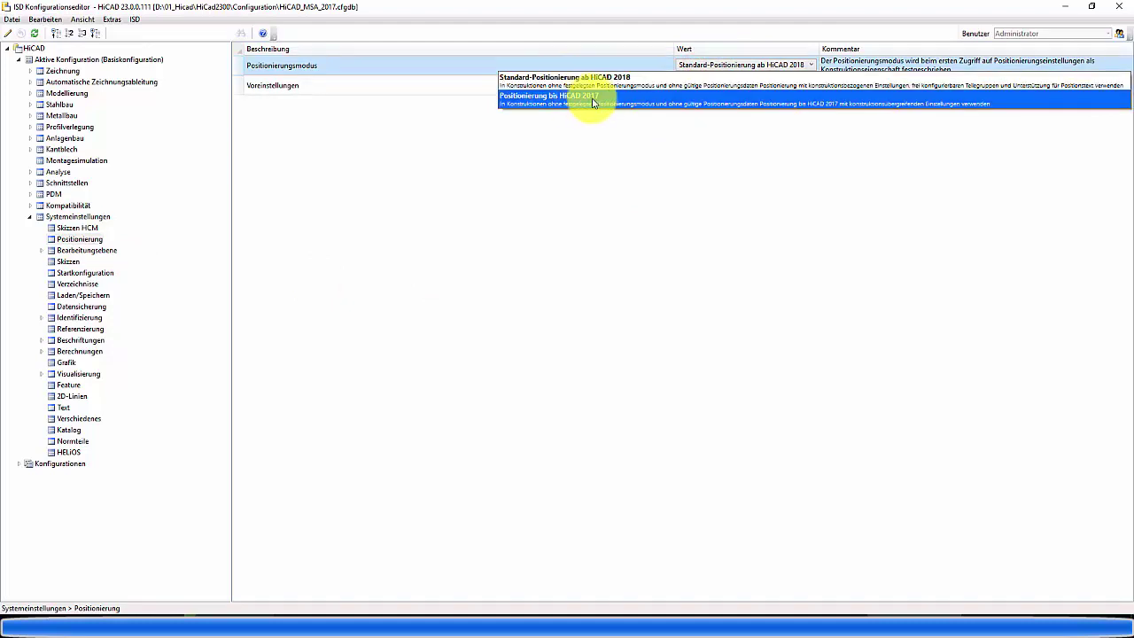
left_click(600, 62)
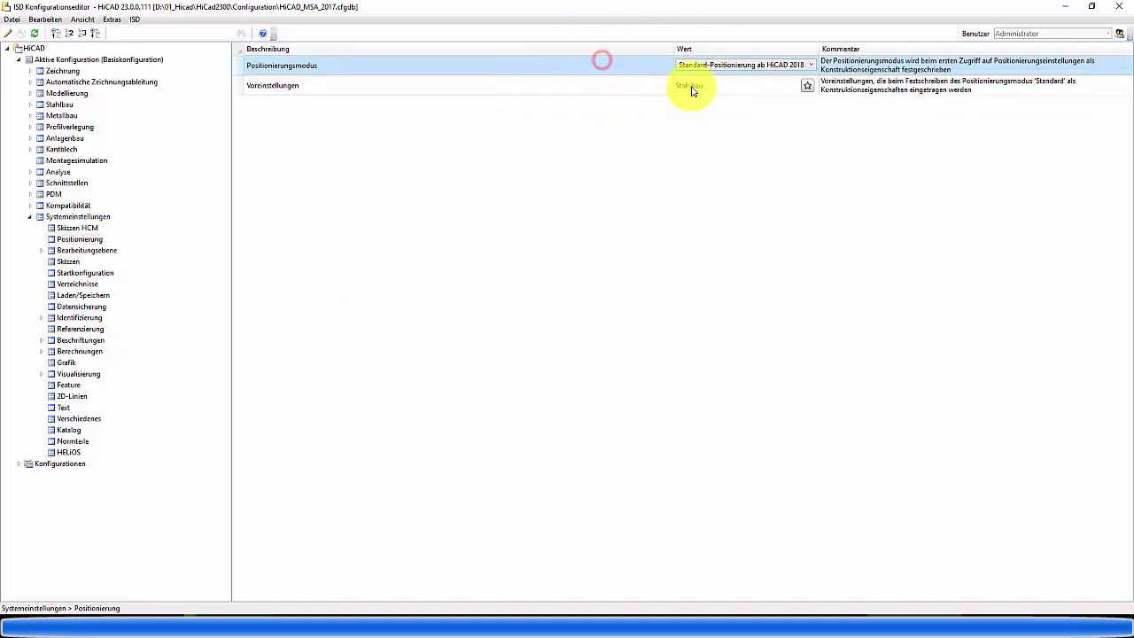
left_click(806, 86)
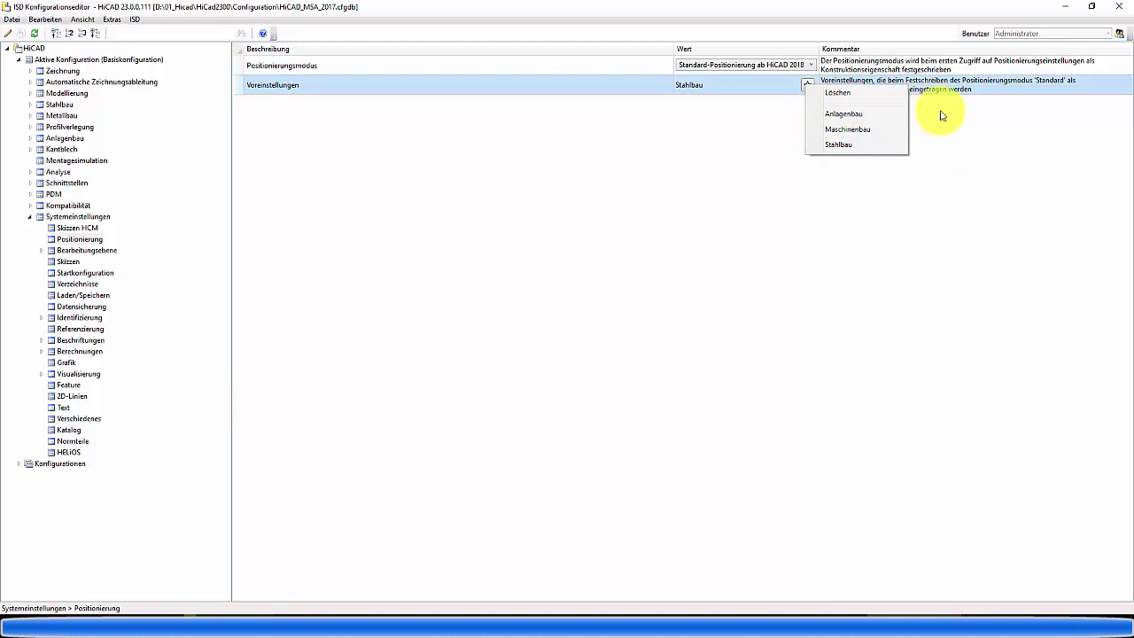
left_click(942, 139)
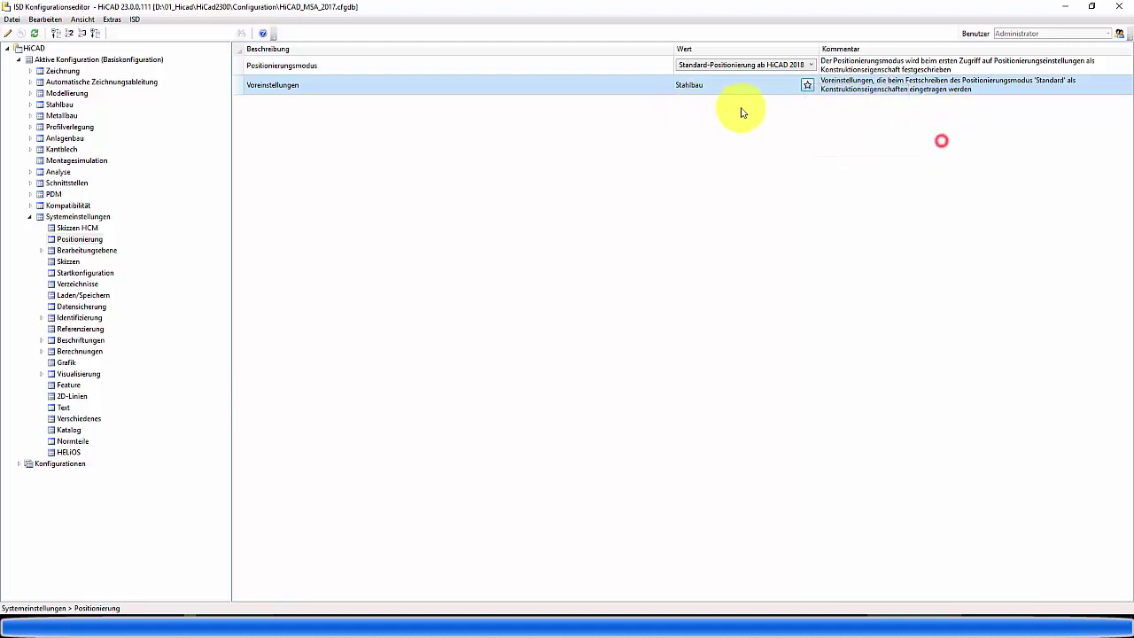
left_click(1118, 9)
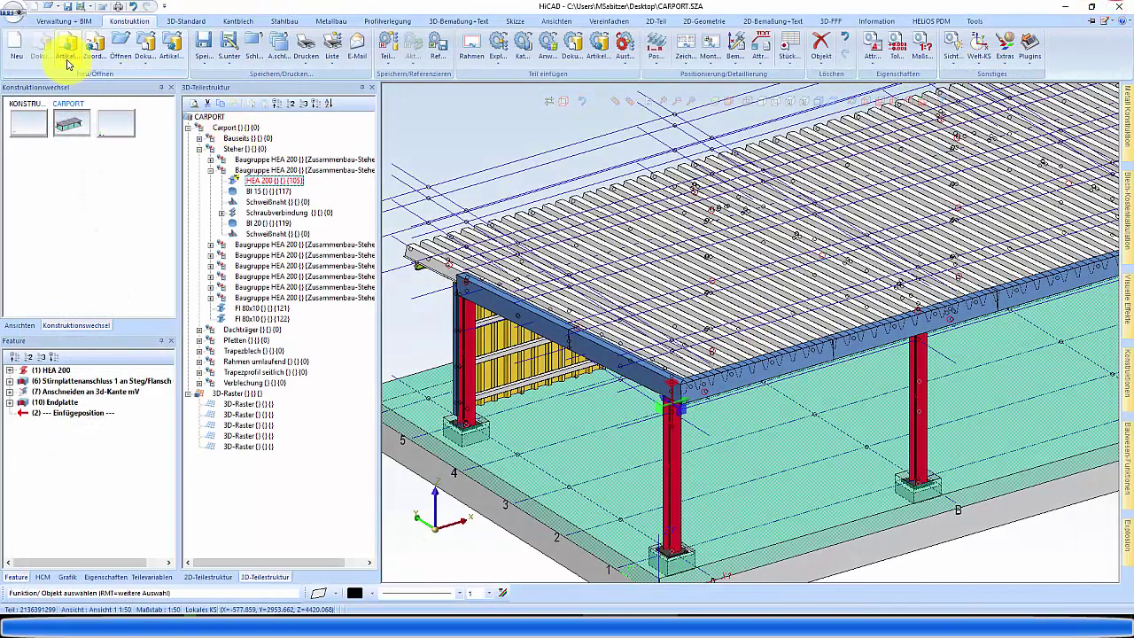
Start new drawing KONSTRUKTION2 without saving the carport; view and cancel Positionierung mit Optionen
left_click(539, 311)
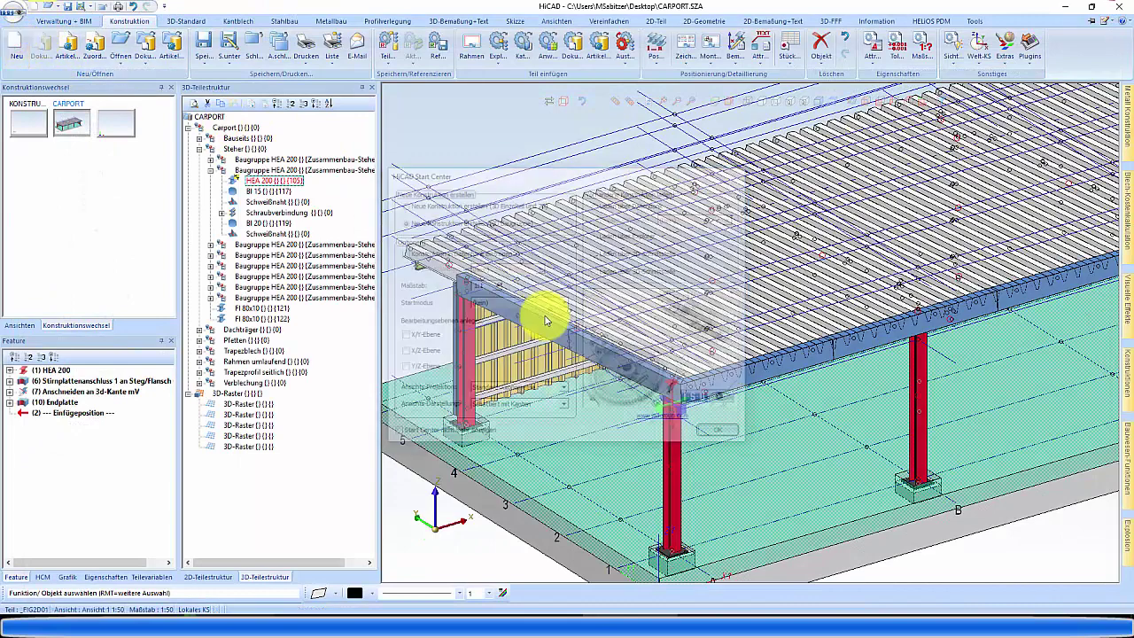
left_click(571, 328)
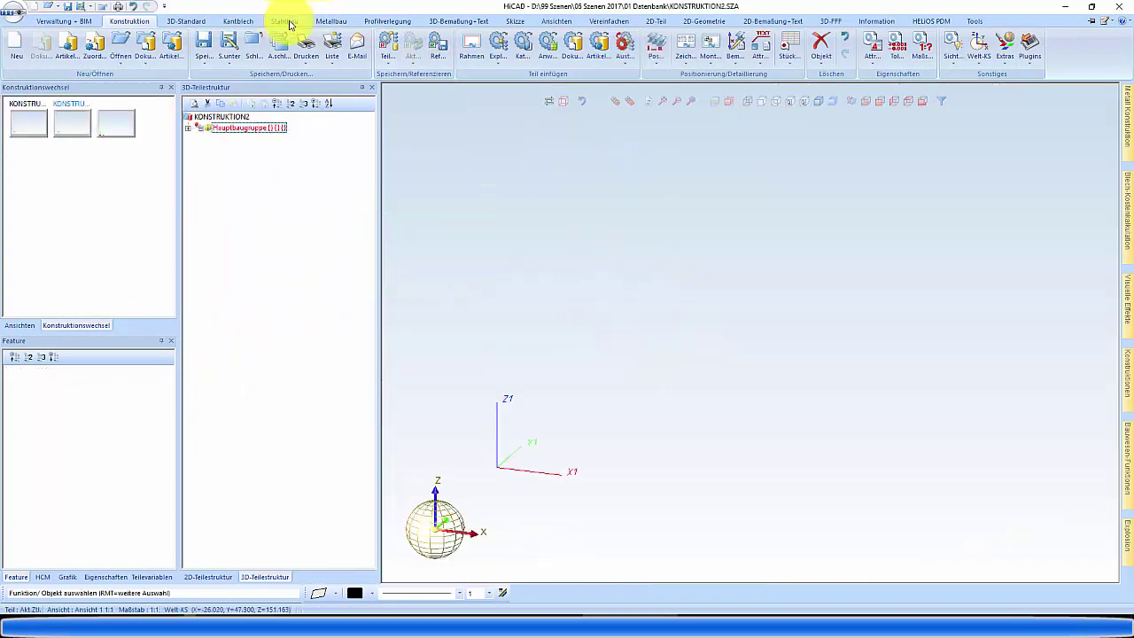
left_click(657, 52)
left_click(676, 101)
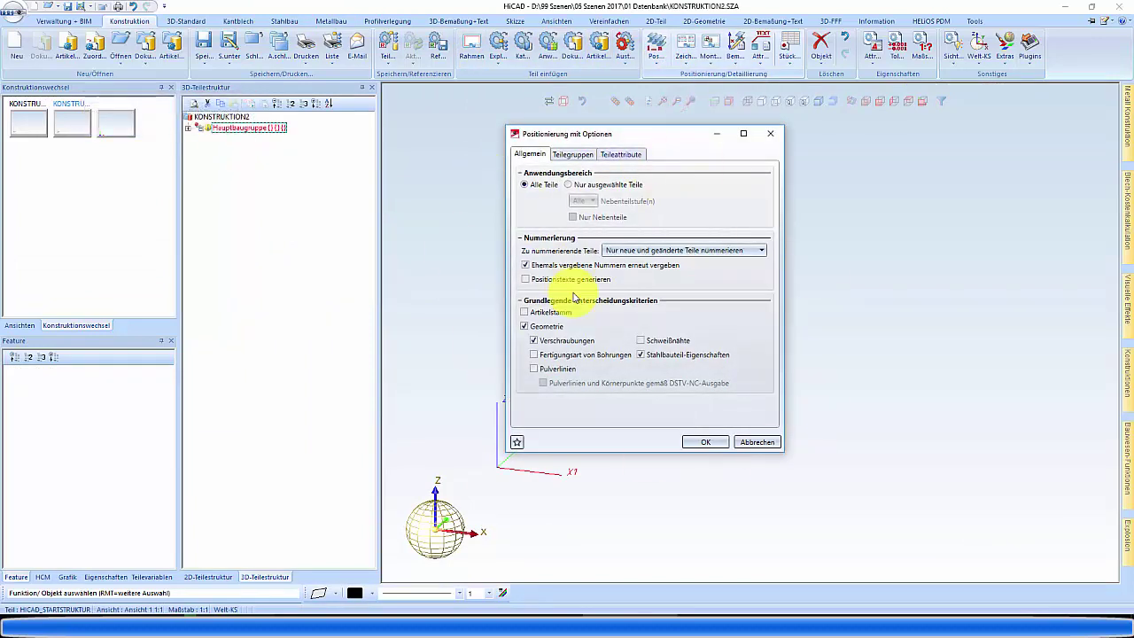
left_click(763, 446)
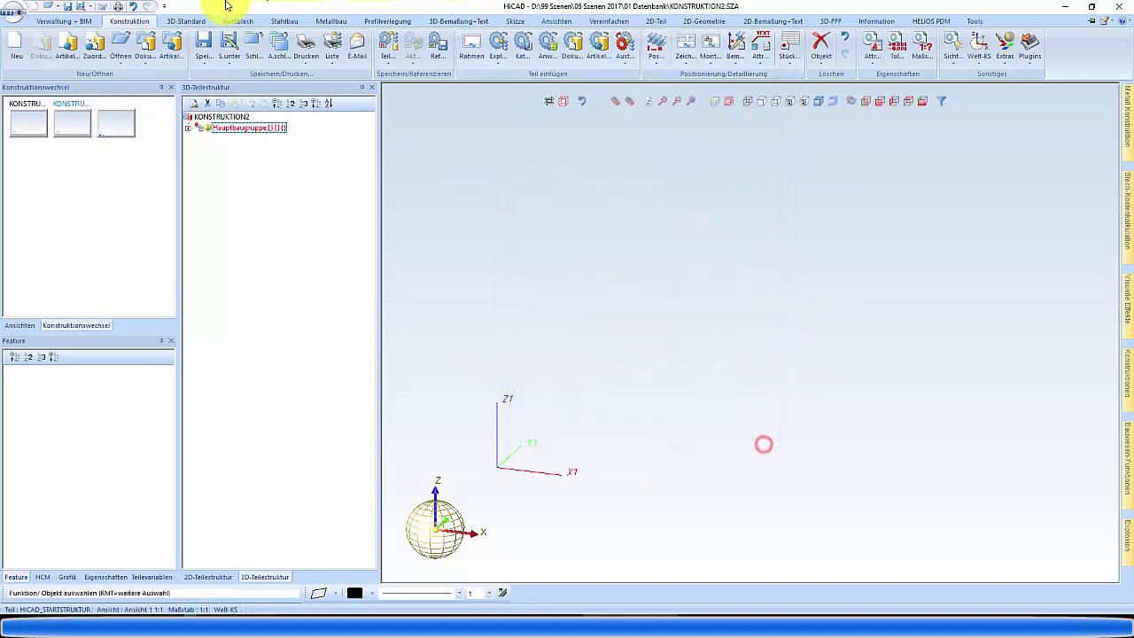
Insert an HEA 220 standard profile beam between two picked points
left_click(295, 27)
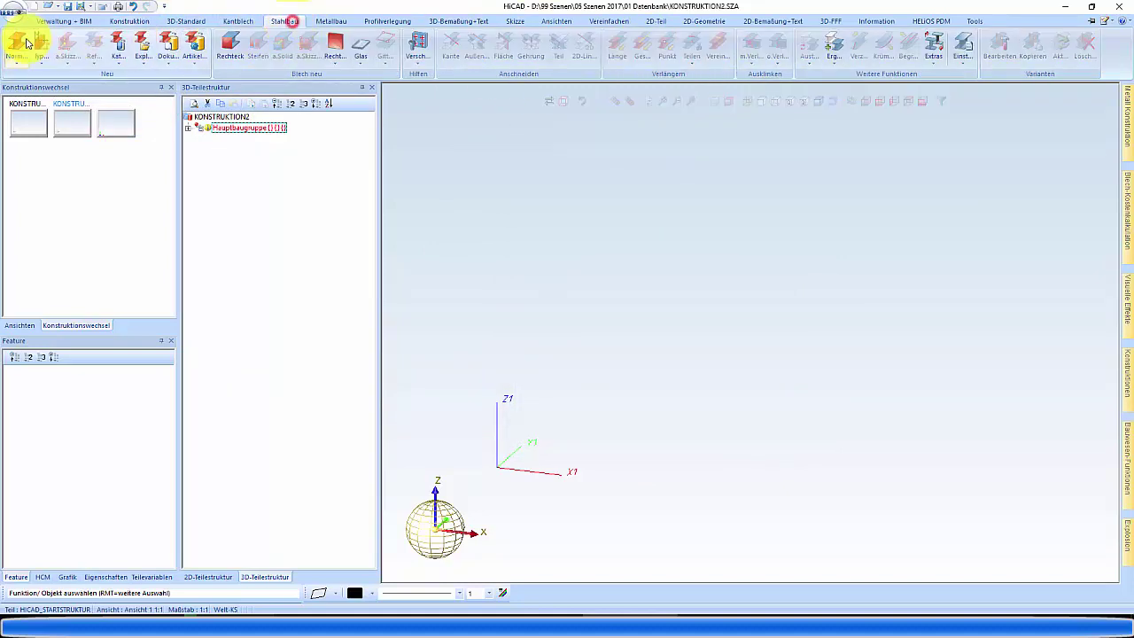
left_click(22, 39)
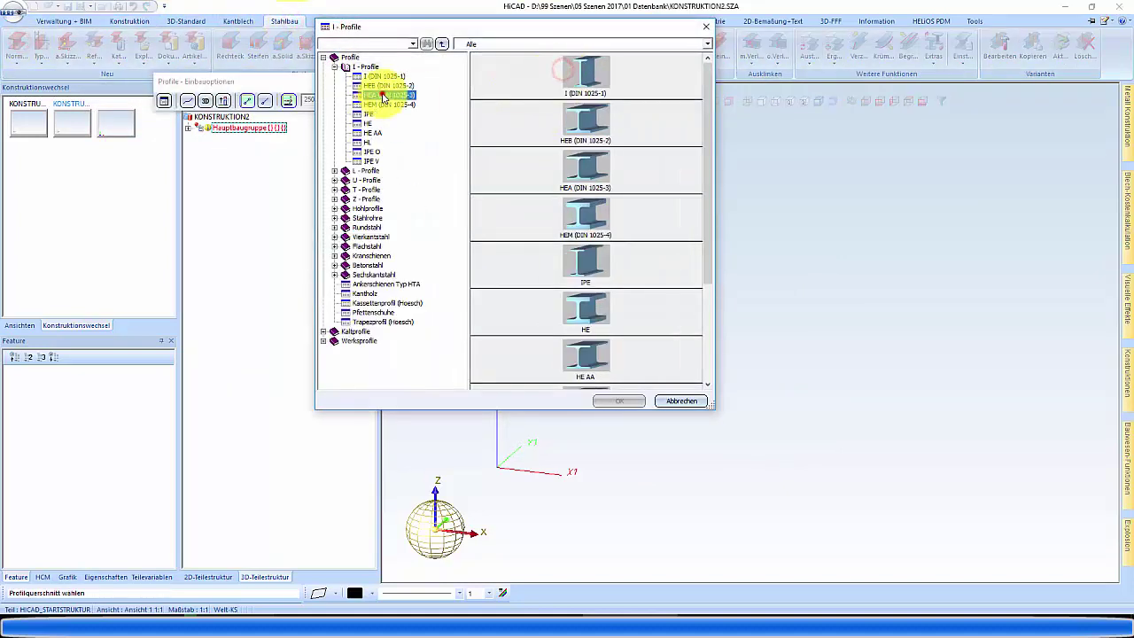
left_click(379, 95)
left_click(620, 401)
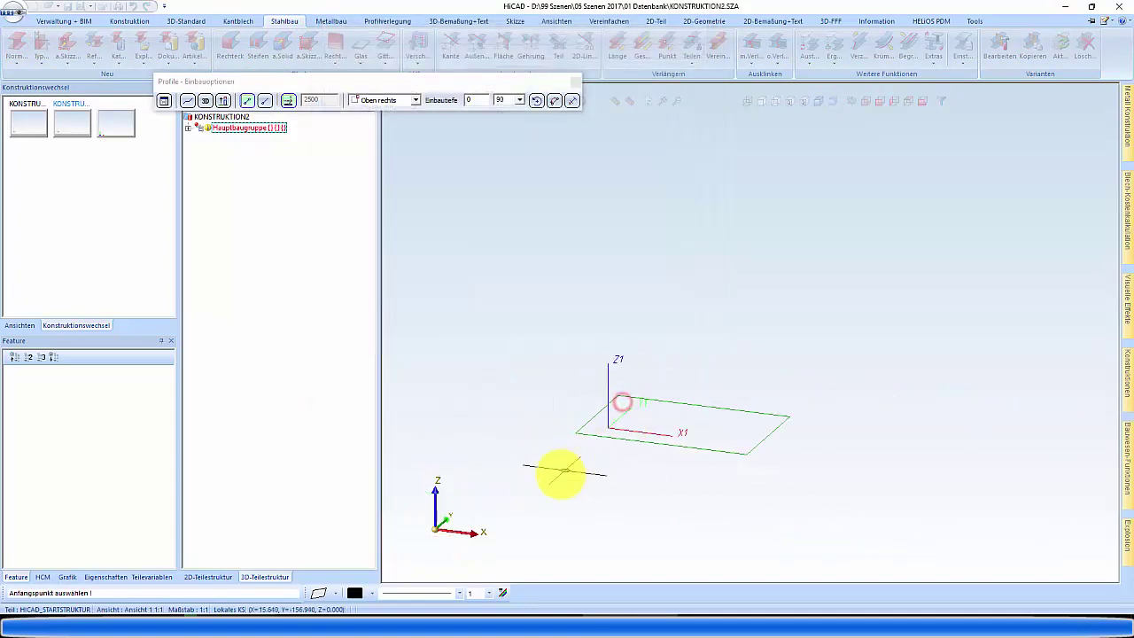
left_click(559, 470)
scroll(895, 186, "down", 3)
left_click(910, 186)
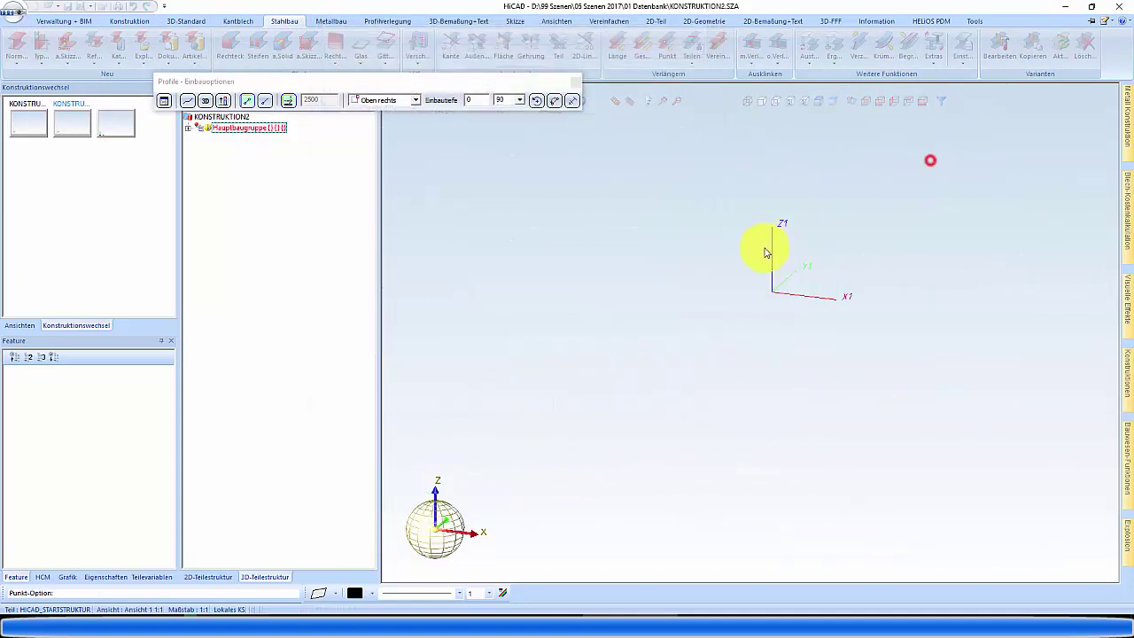
Attach a 10 mm Endplatte (2102) to the far end of the beam
left_click(1130, 452)
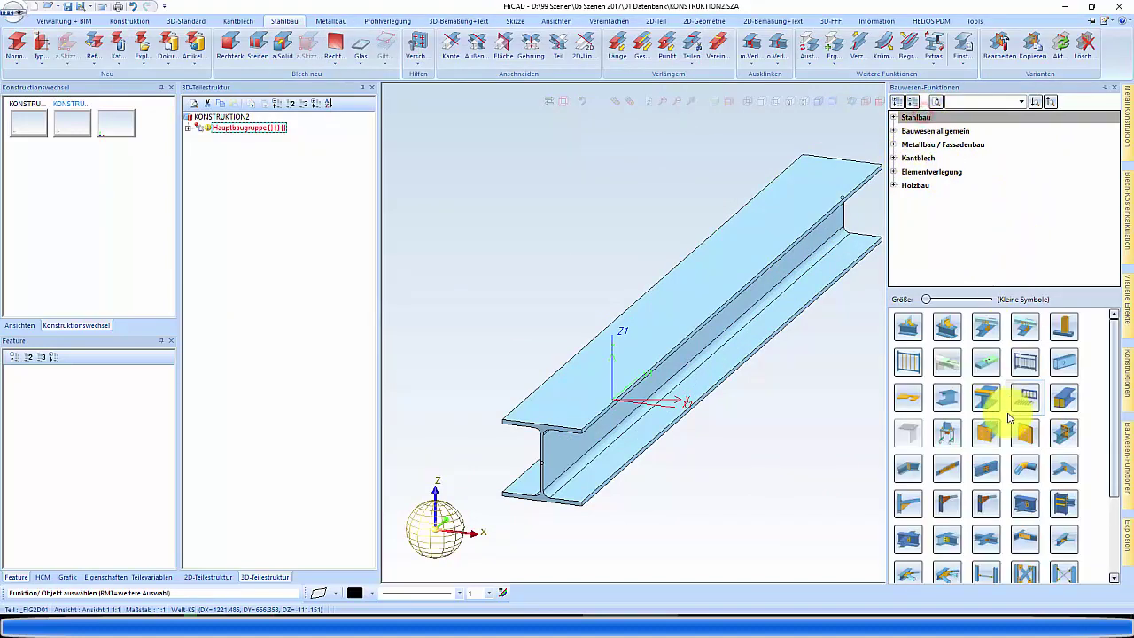
left_click(942, 398)
left_click(861, 229)
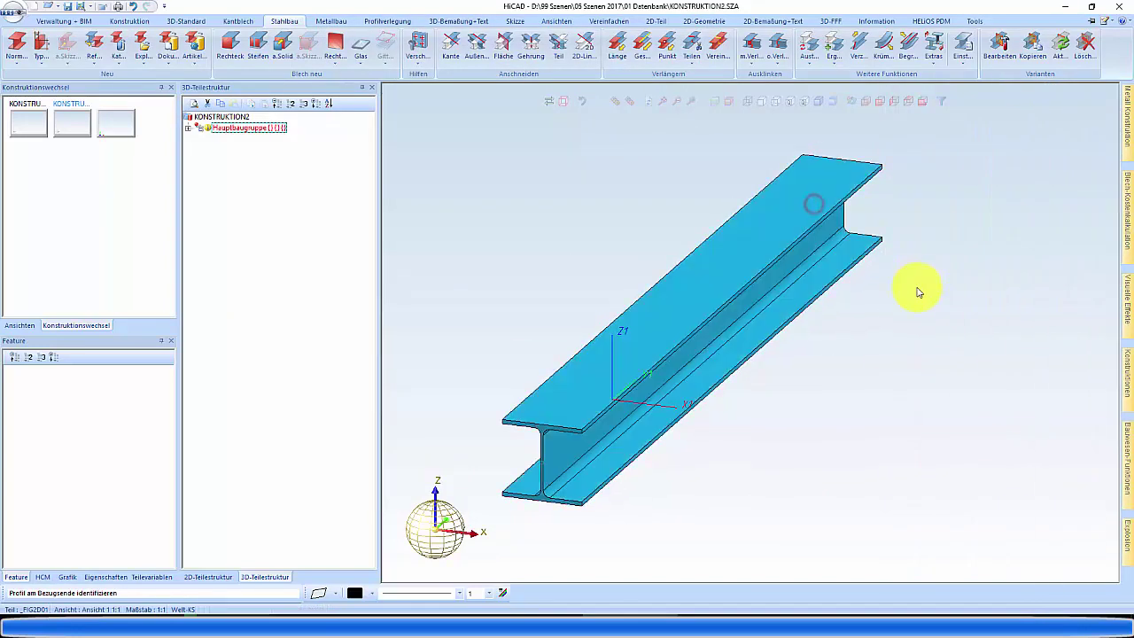
left_click(824, 285)
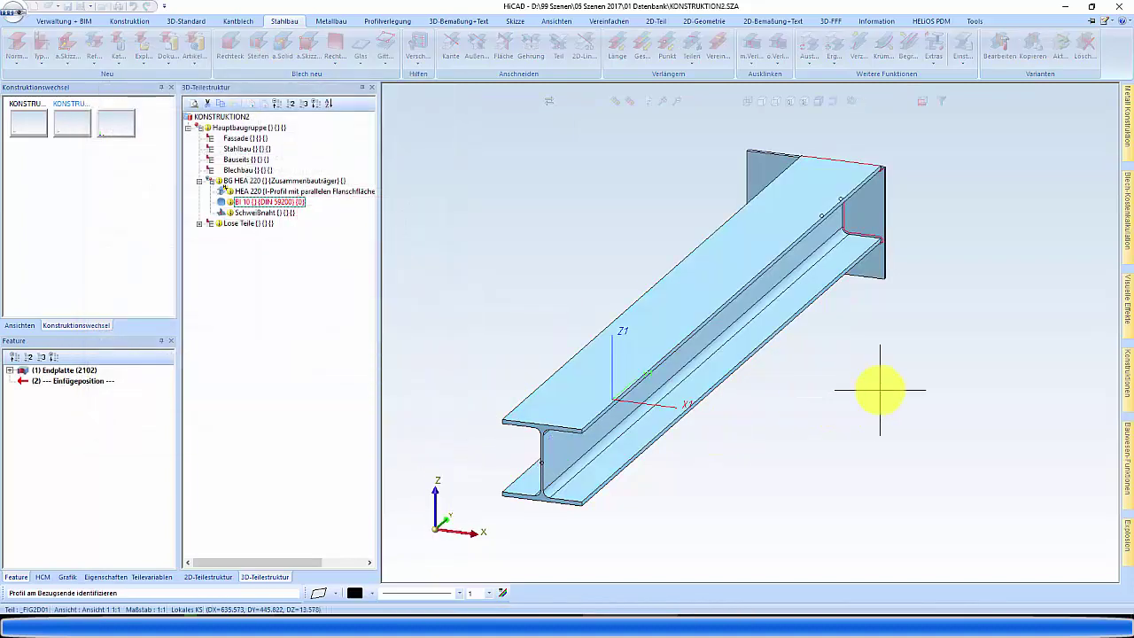
Place a 250 × 1000 Alublech 4mm base sheet beside the beam
left_click(236, 21)
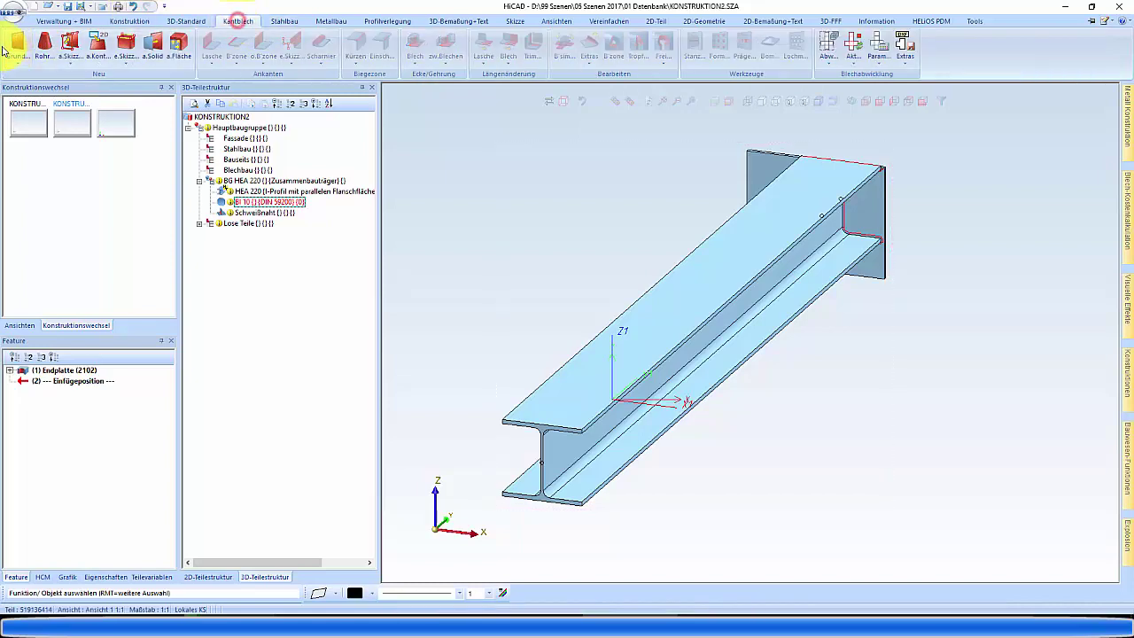
left_click(18, 44)
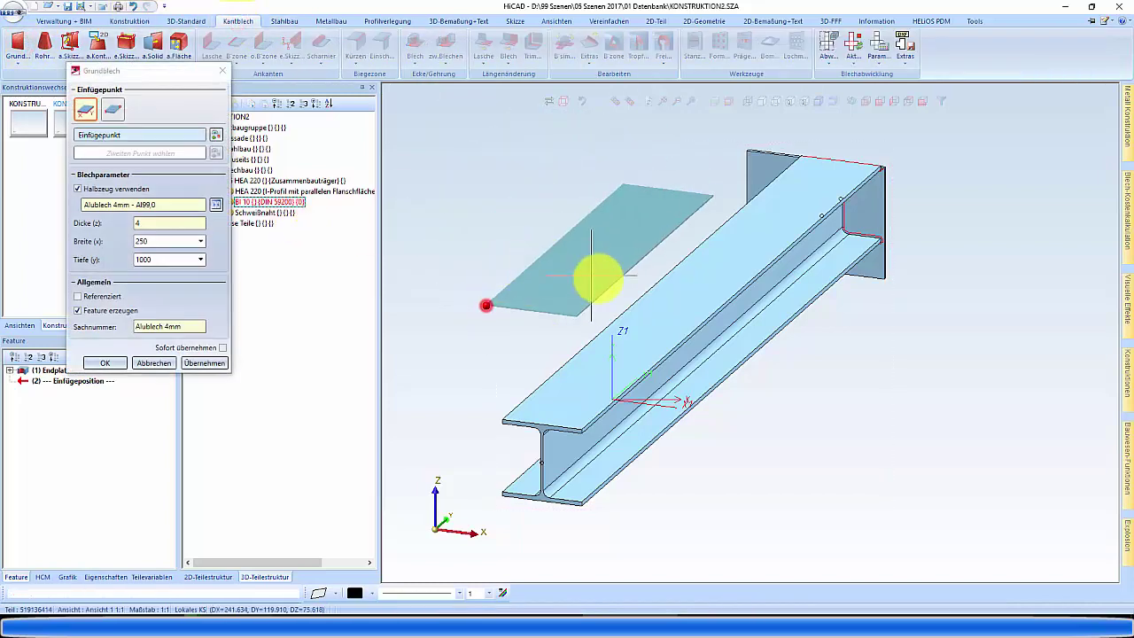
scroll(604, 271, "up", 3)
left_click(604, 271)
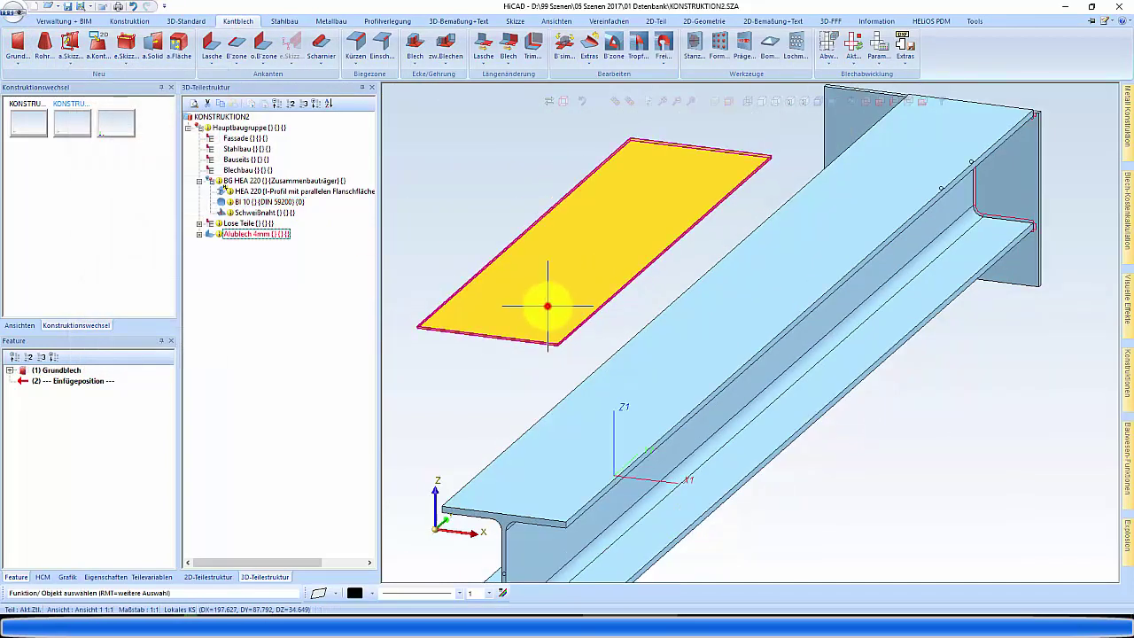
Fold 50 mm flanges at 90° around all four edges of the sheet
left_click(217, 59)
left_click(253, 146)
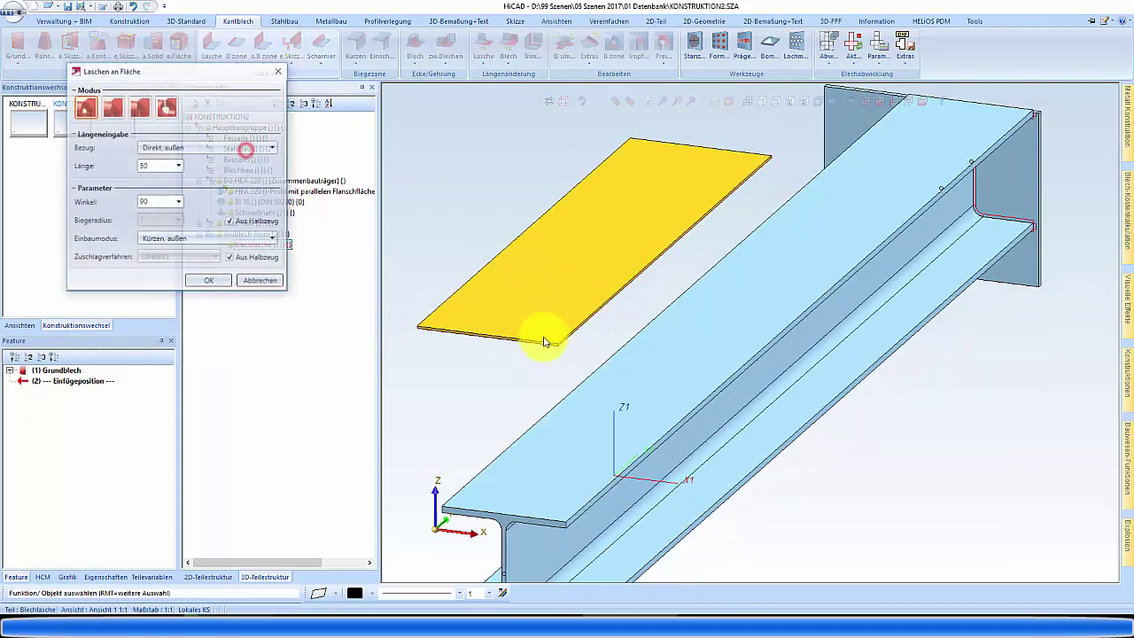
left_click(213, 282)
left_click(544, 296)
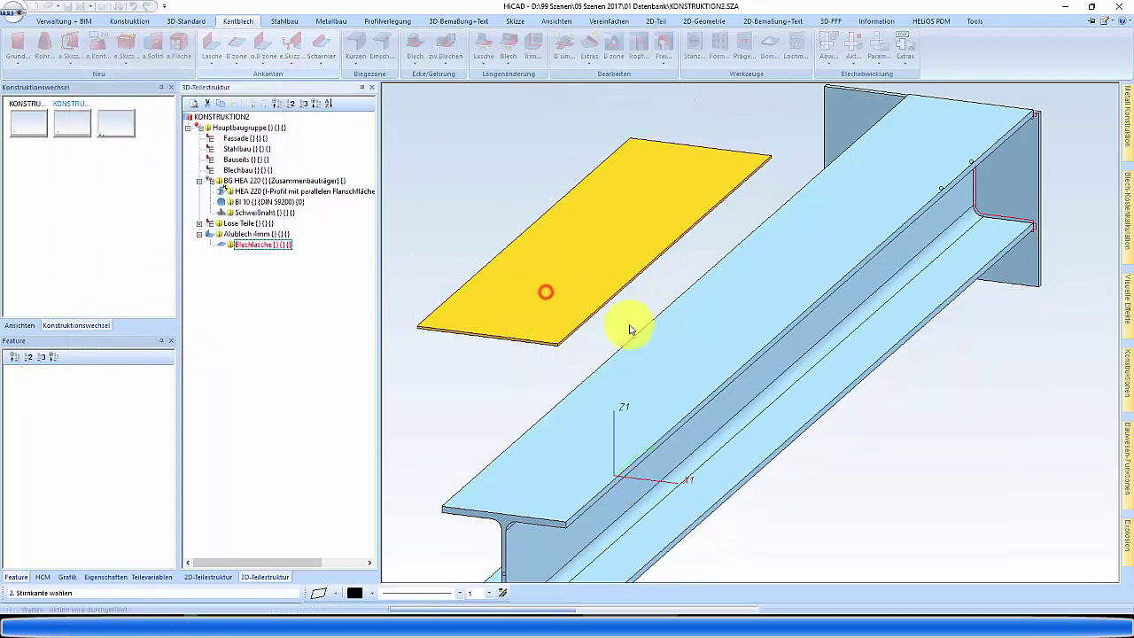
scroll(528, 301, "down", 1)
scroll(527, 302, "down", 1)
scroll(593, 228, "up", 1)
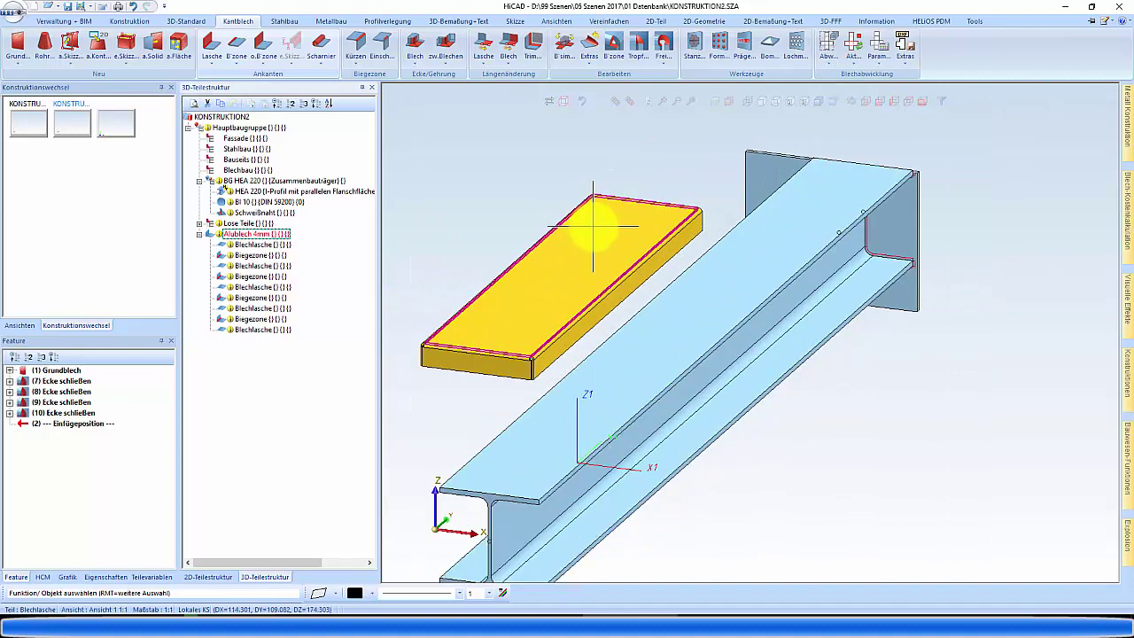
Bring up Positionierung mit Optionen and look through the saved favourites without choosing one
left_click(142, 21)
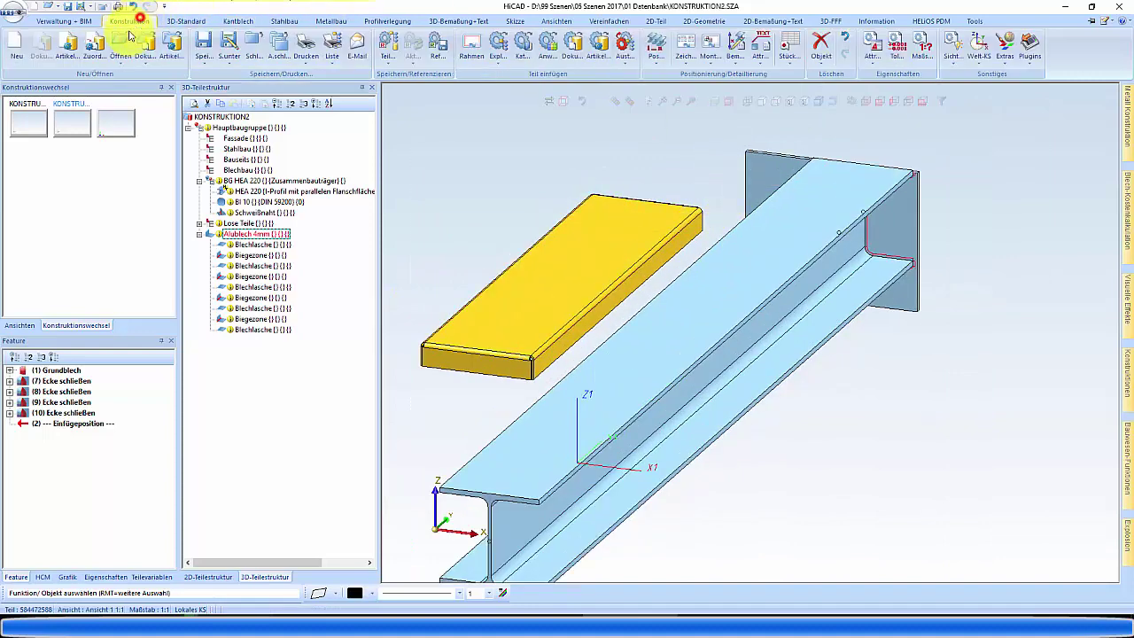
left_click(656, 60)
left_click(671, 106)
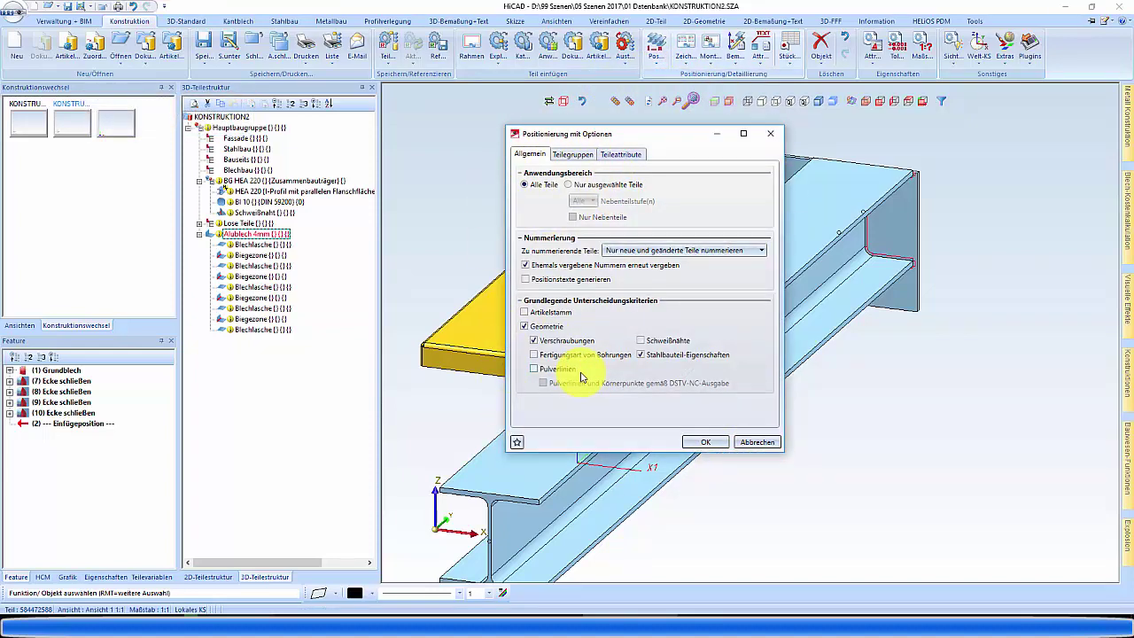
left_click(517, 443)
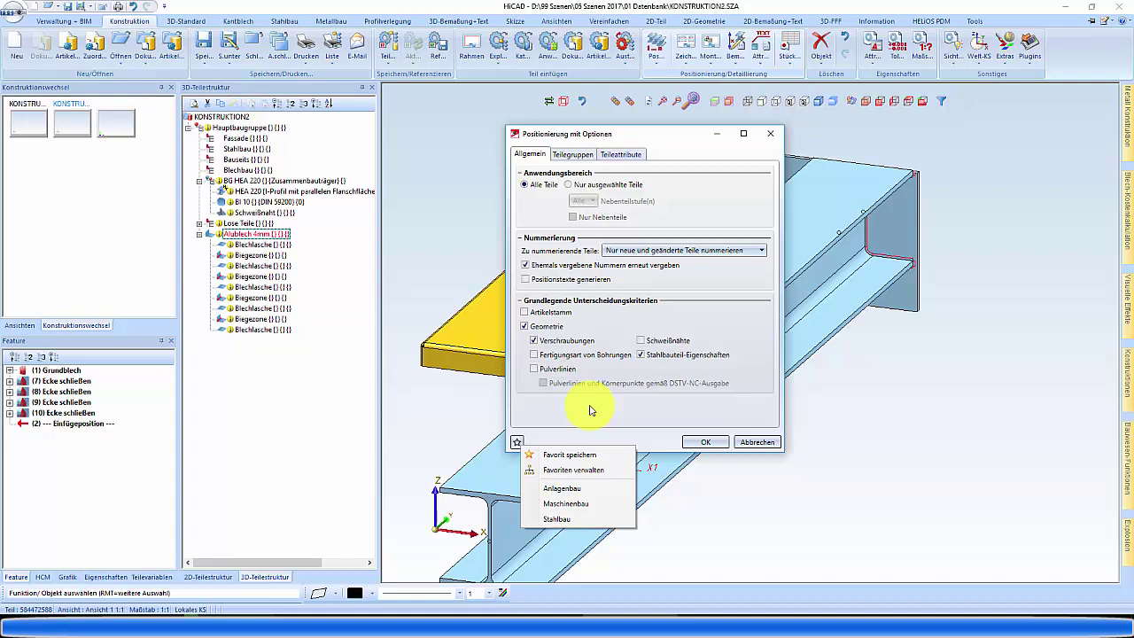
left_click(590, 407)
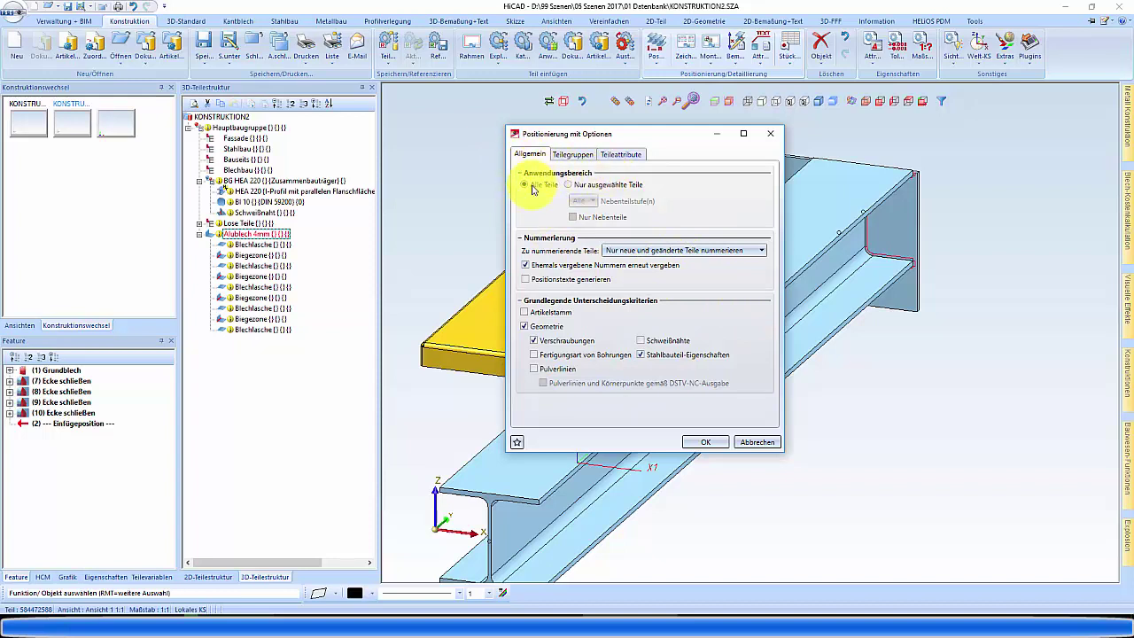
Keep Alle Teile, renumber only new and changed parts, and enable Positionstexte generieren
left_click(569, 184)
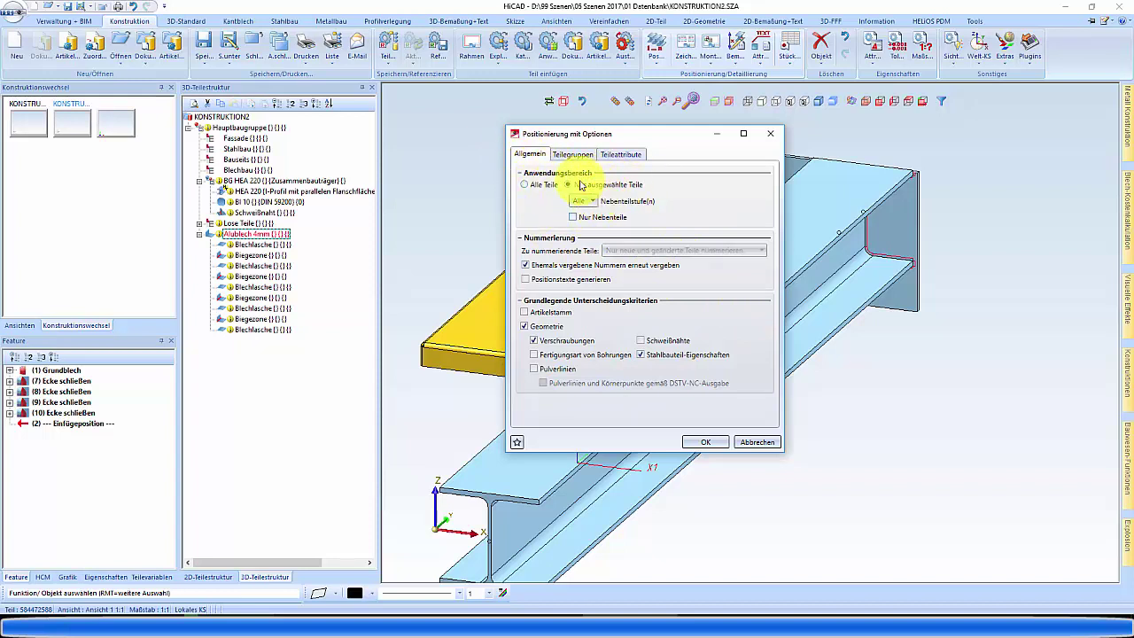
left_click(524, 185)
left_click(616, 250)
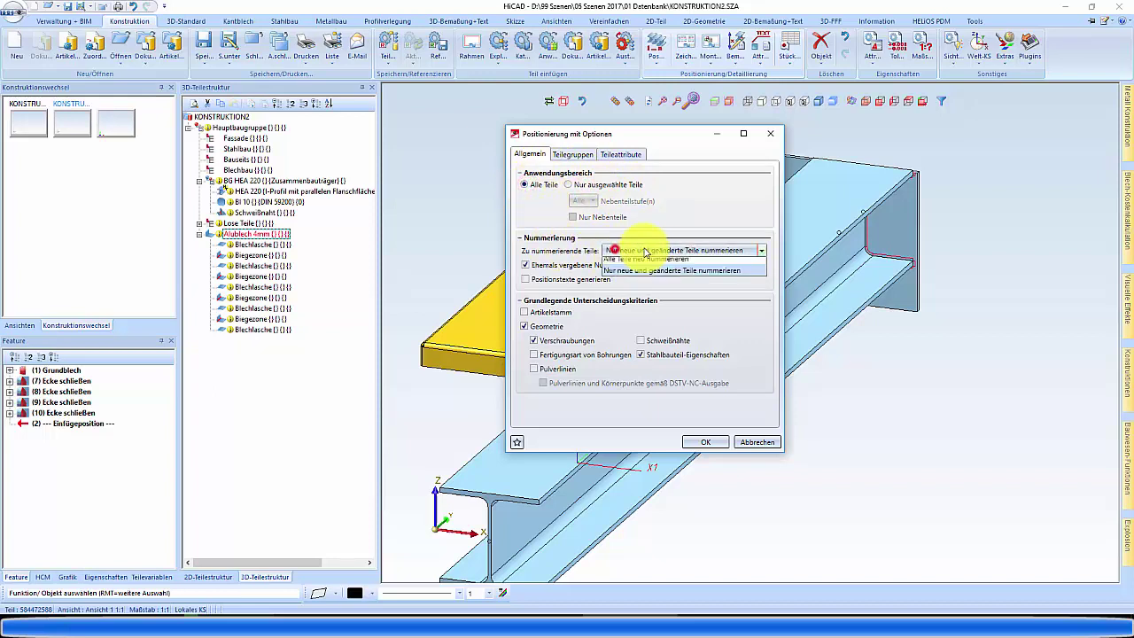
left_click(697, 306)
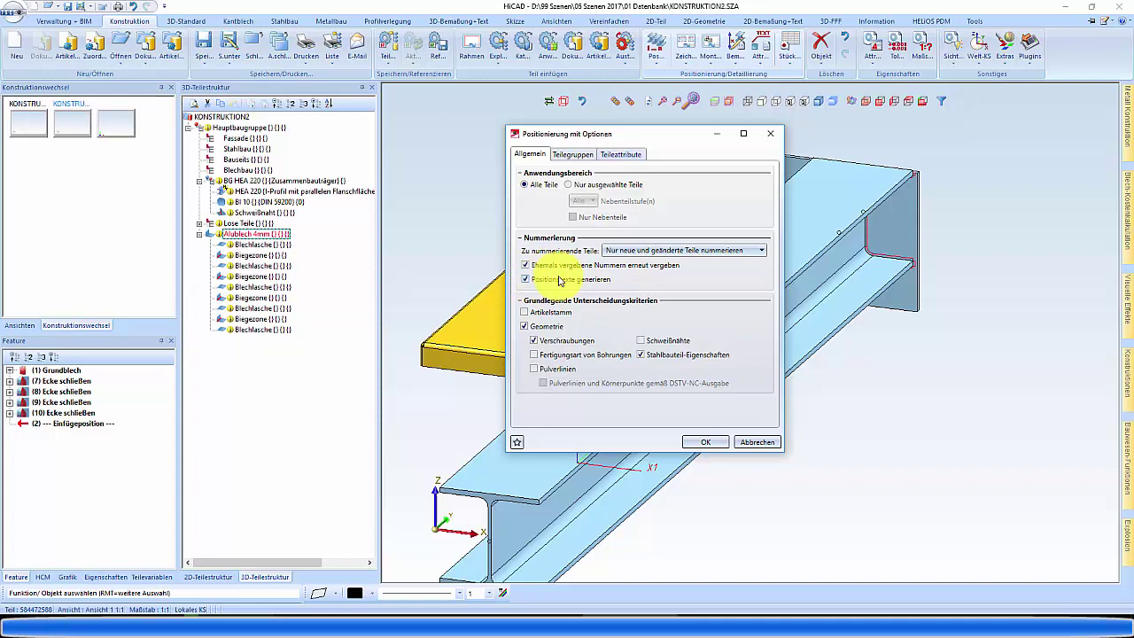
left_click(564, 156)
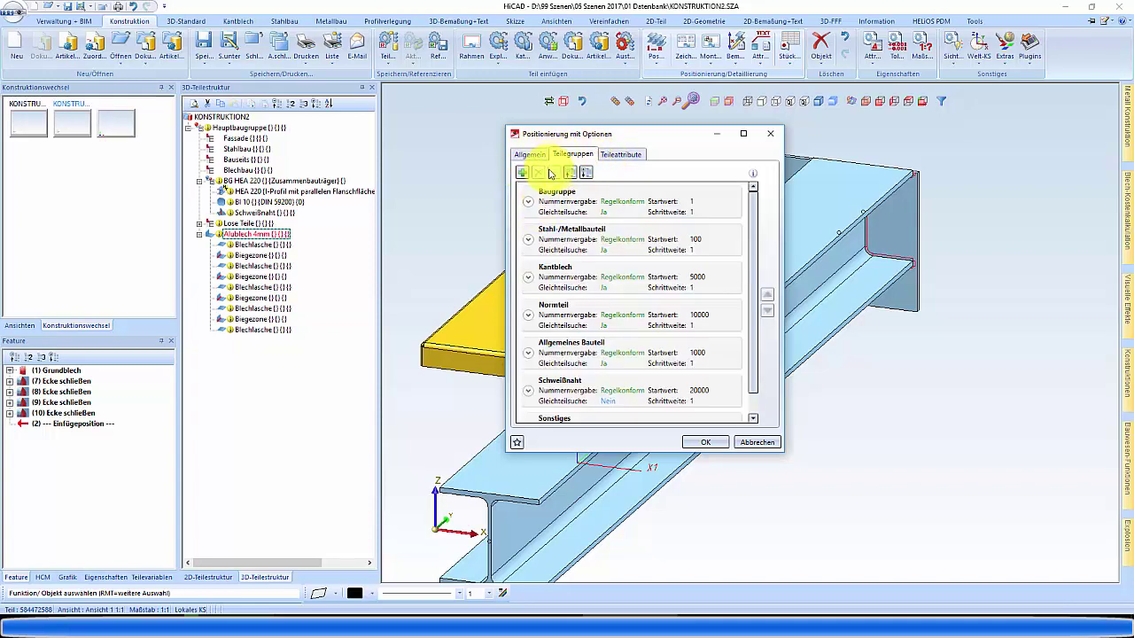
Expand the Baugruppe part group and inspect its filter and part types without changes
scroll(556, 202, "down", 1)
scroll(580, 385, "up", 1)
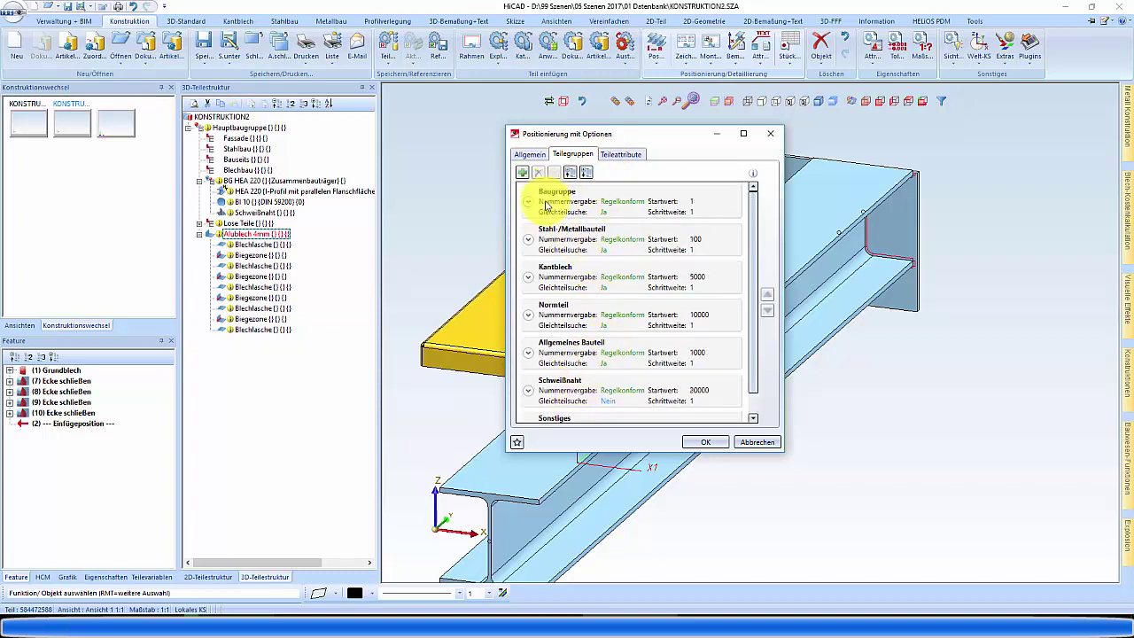
left_click(529, 203)
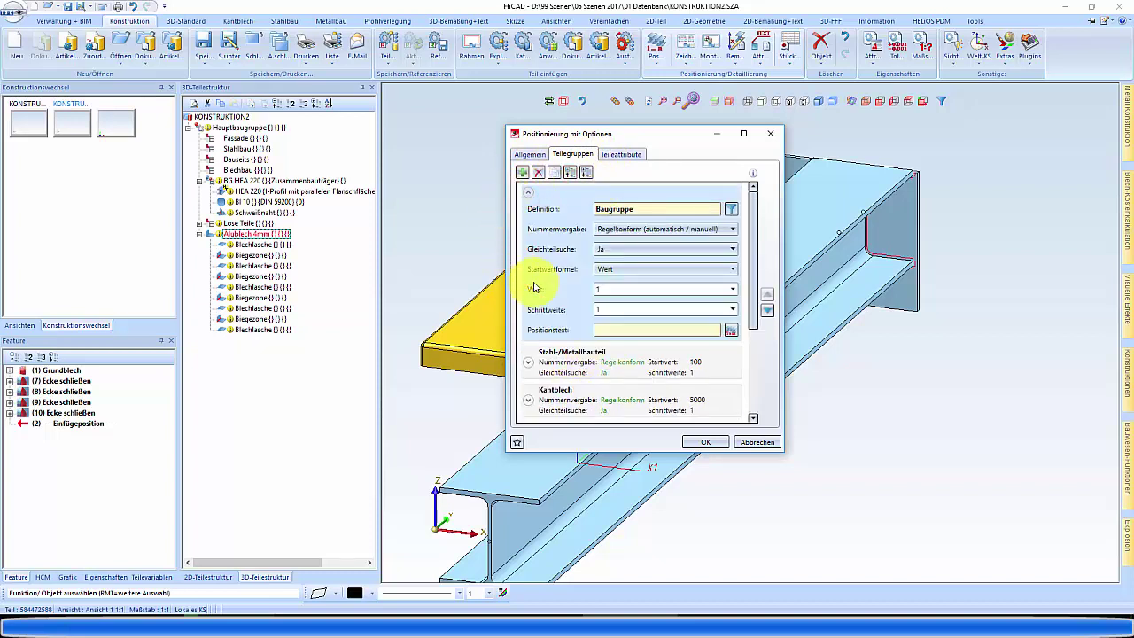
left_click(636, 208)
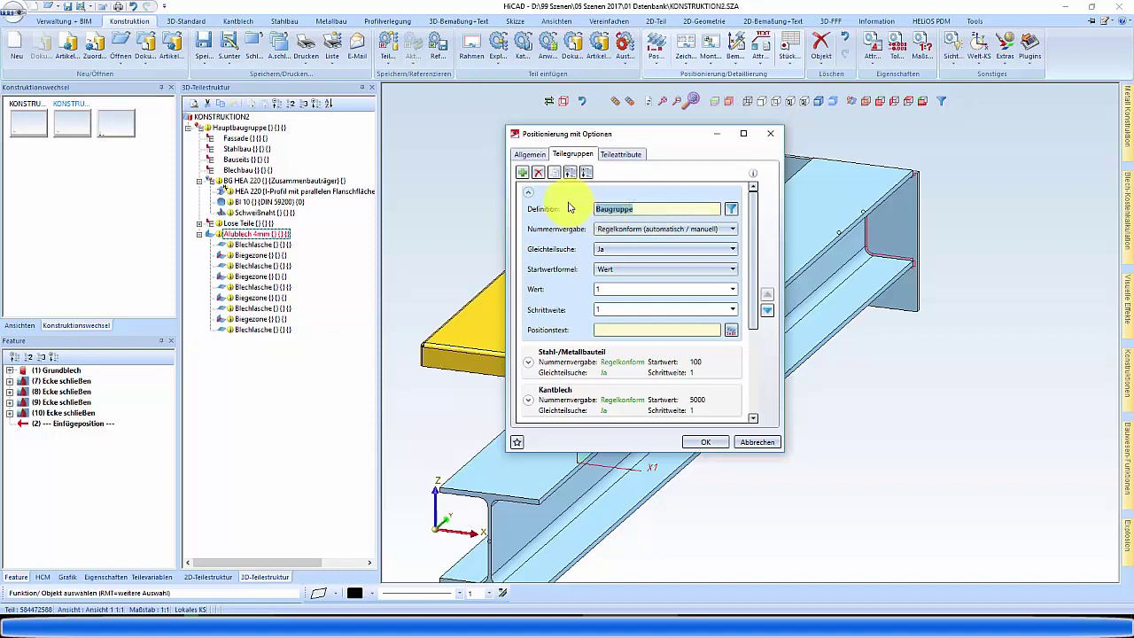
left_click_drag(591, 208, 736, 216)
left_click(735, 210)
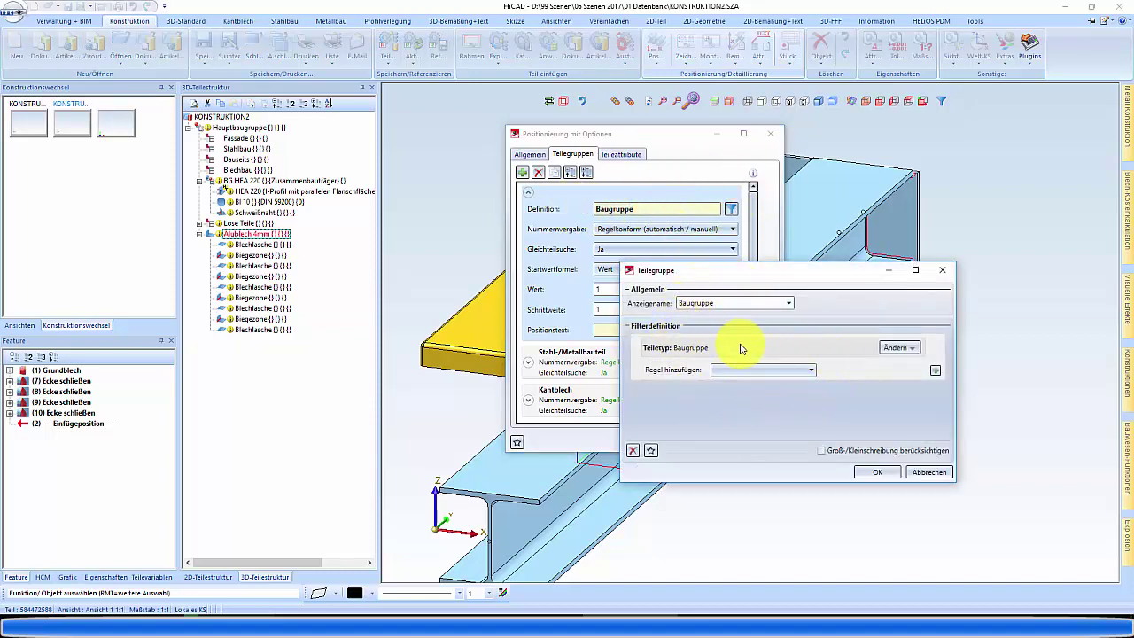
left_click(899, 346)
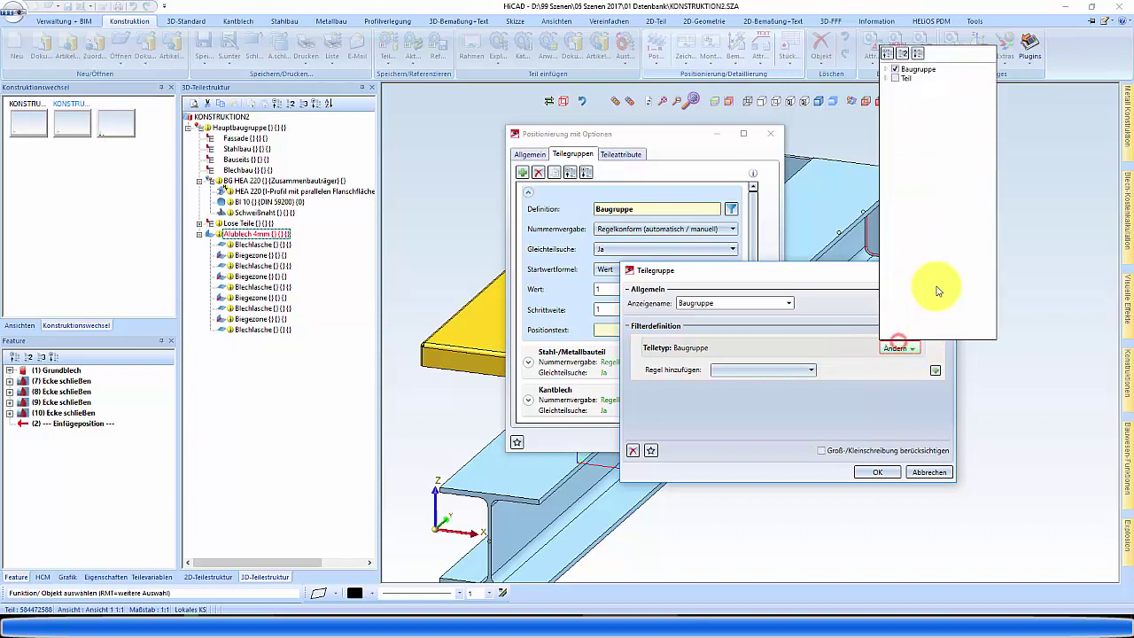
left_click(887, 70)
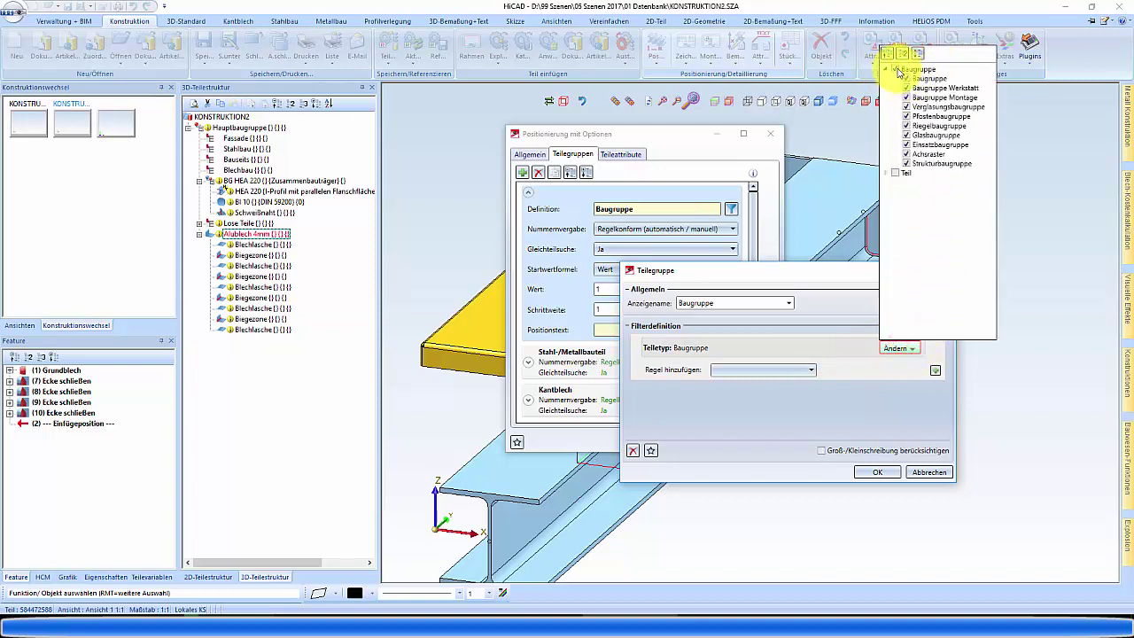
left_click(812, 325)
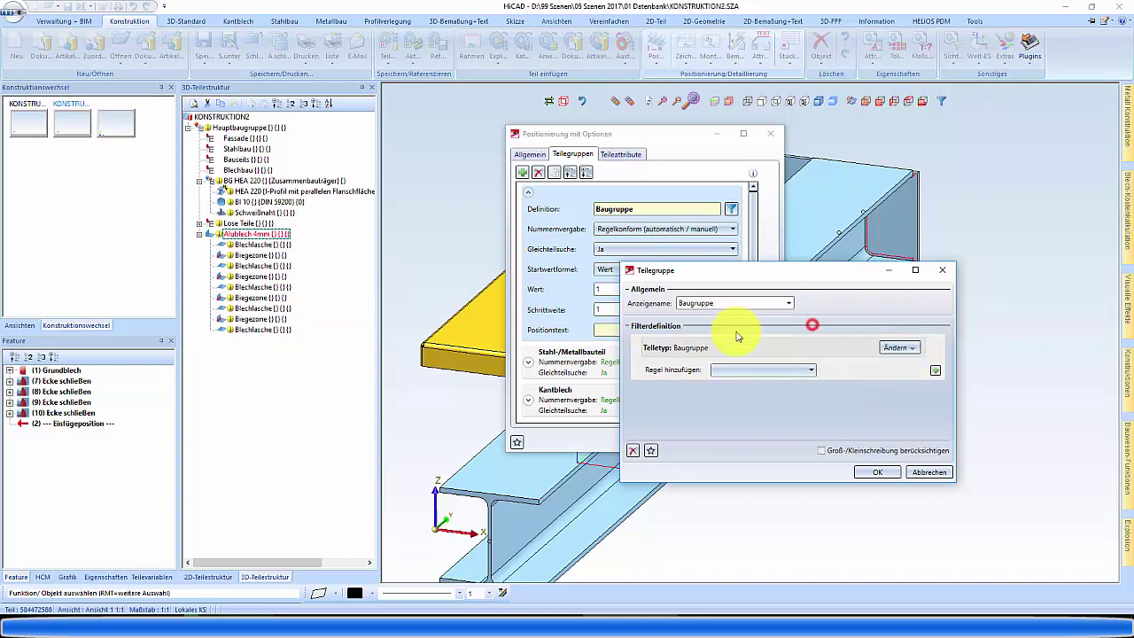
left_click(877, 472)
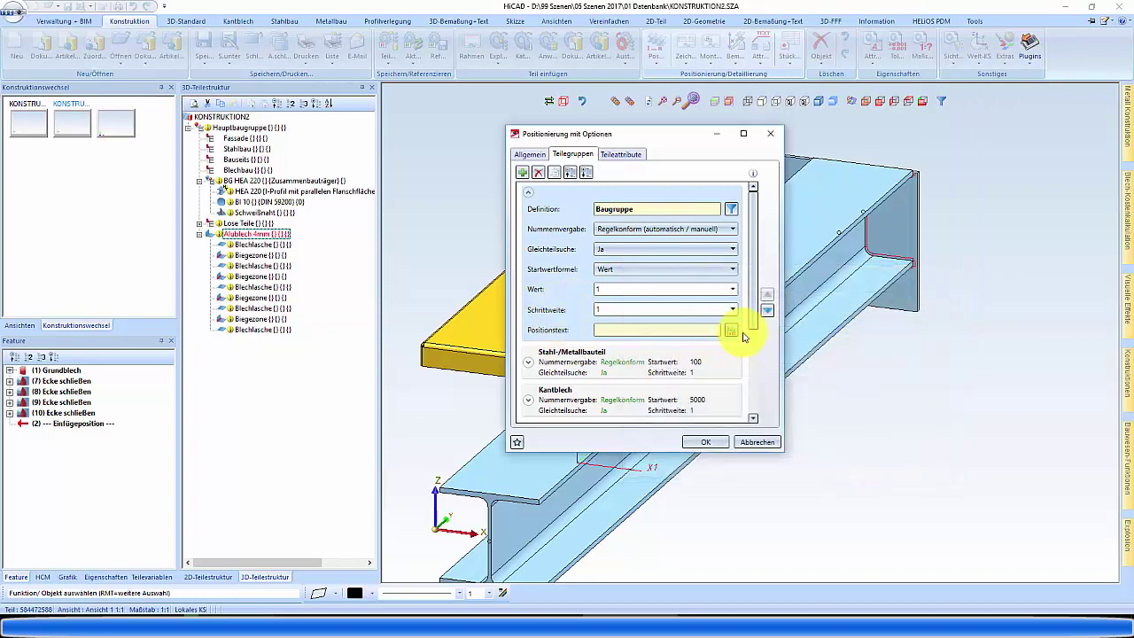
Start the Baugruppe position text with the plain text component BG-
left_click(731, 334)
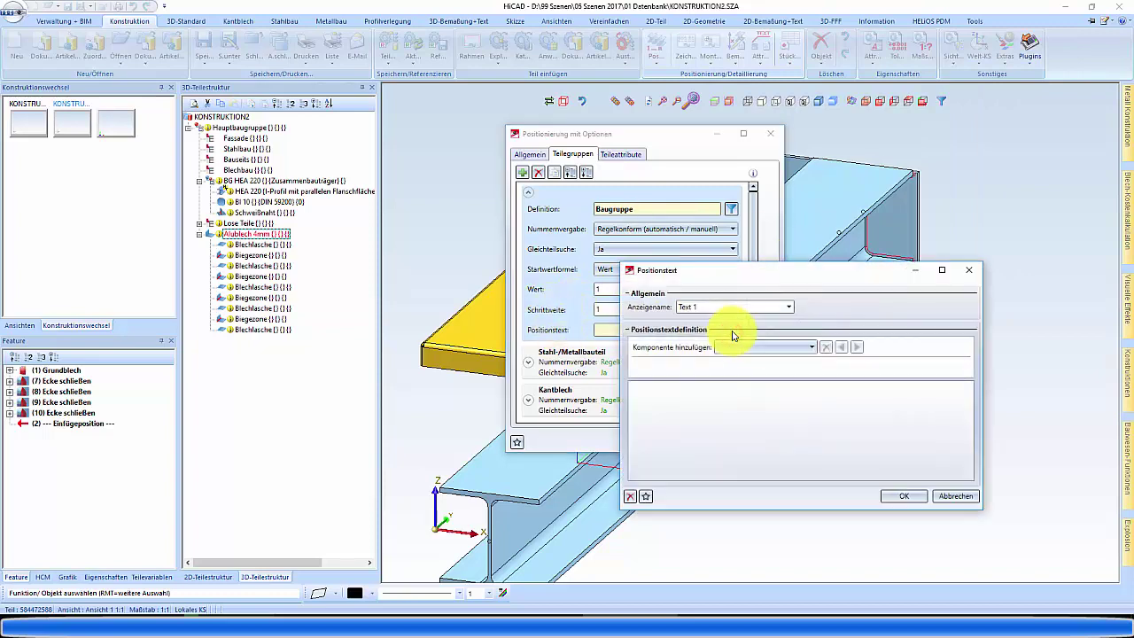
left_click(753, 347)
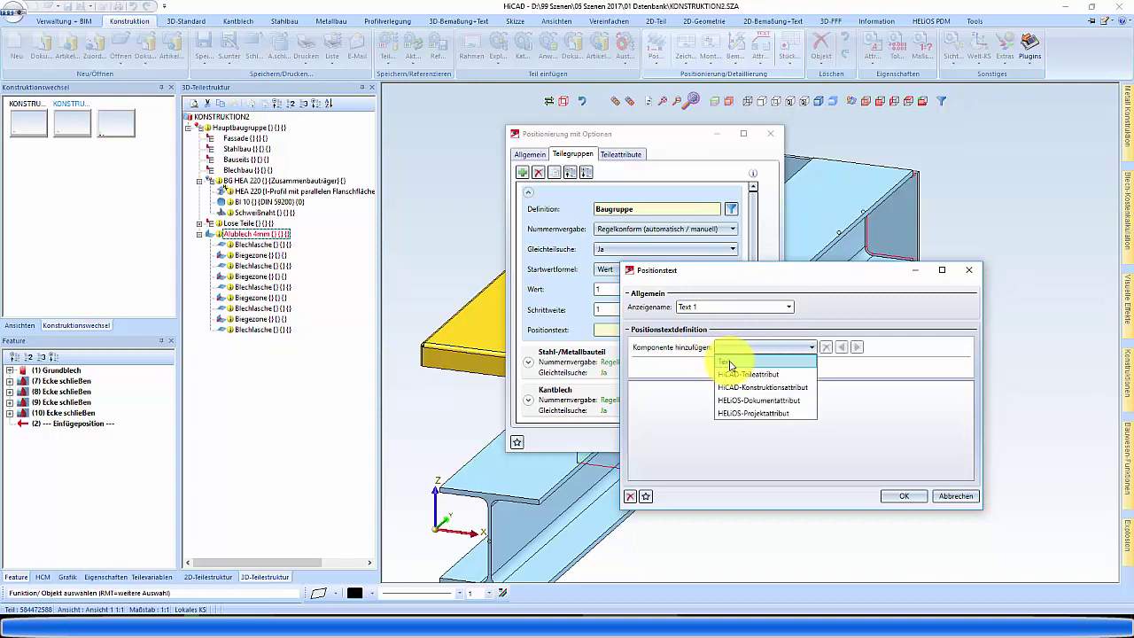
left_click(728, 361)
type("BG-")
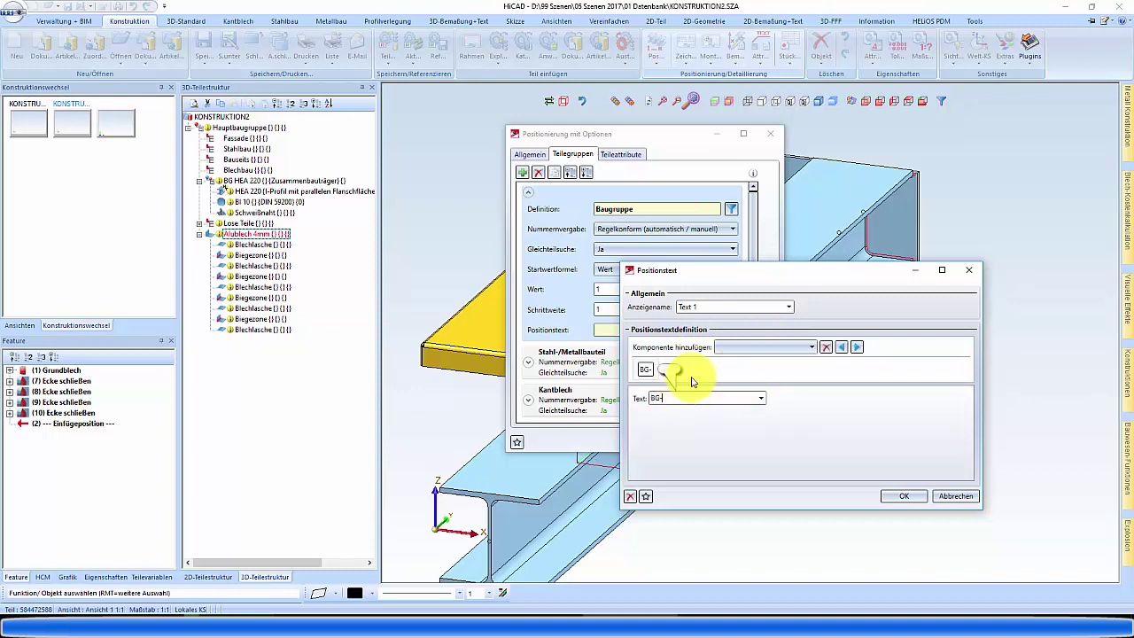
Append the part's Positionsnummer with minimum 3 digits and save the text as Baugruppe
left_click(767, 351)
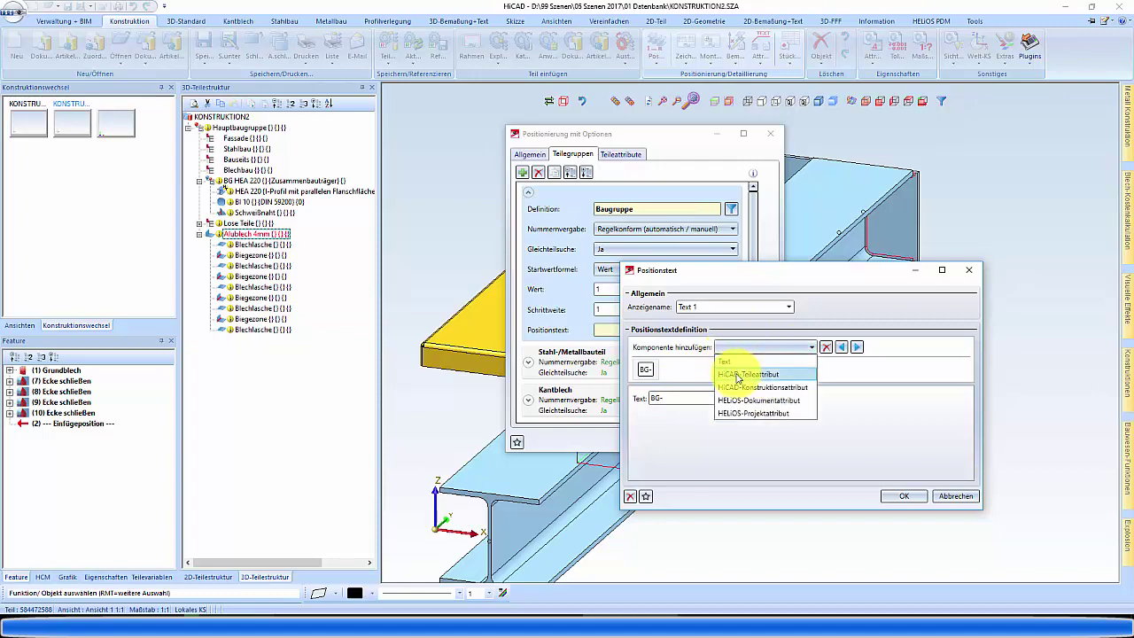
left_click(740, 374)
scroll(772, 408, "down", 5)
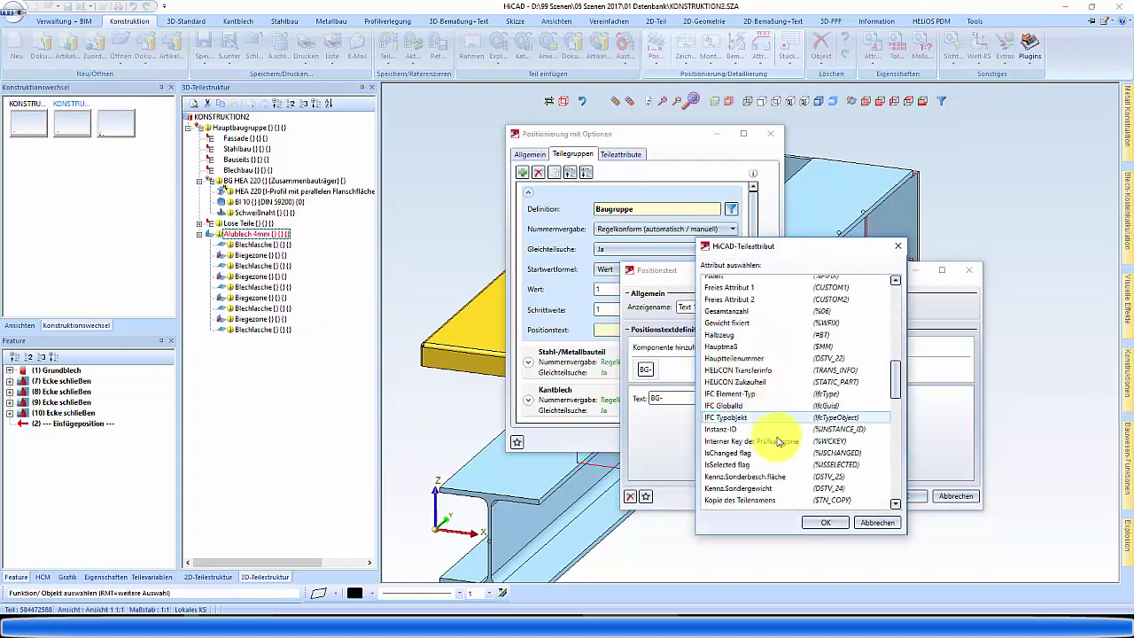
scroll(771, 426, "down", 5)
scroll(769, 425, "down", 5)
scroll(762, 407, "down", 2)
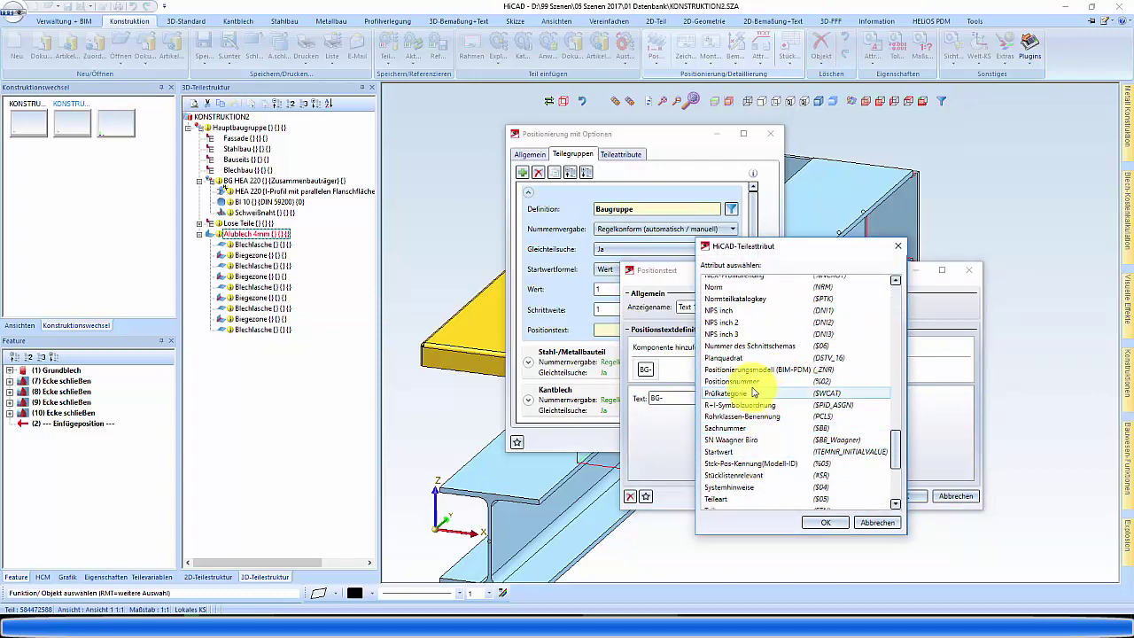
left_click(732, 381)
left_click(825, 523)
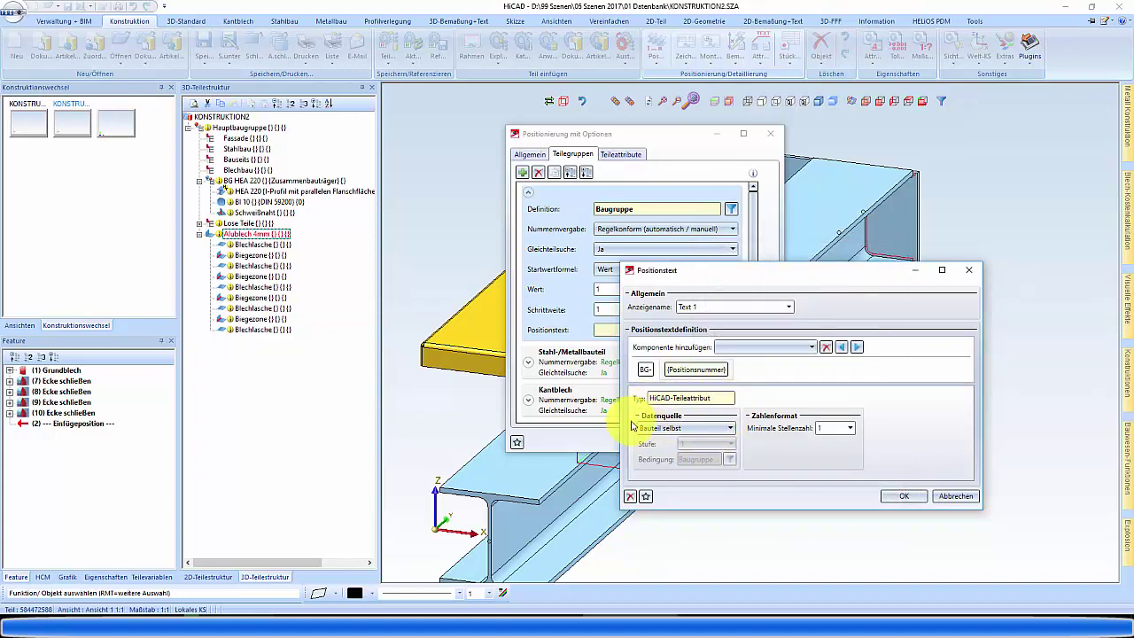
left_click(683, 429)
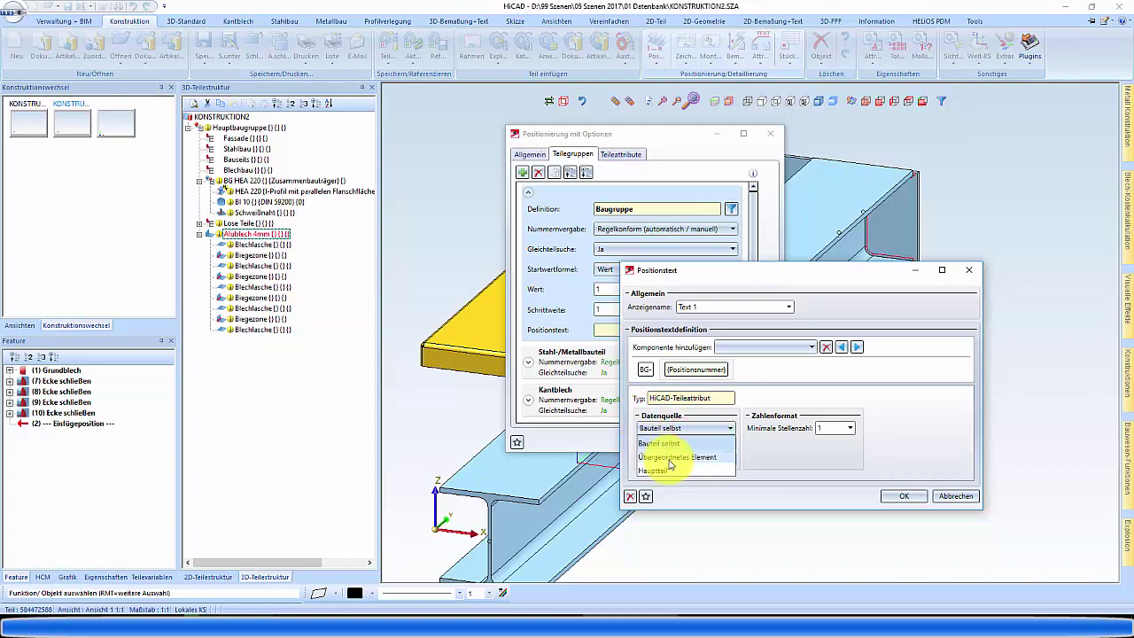
left_click(776, 472)
type("Baugruppe")
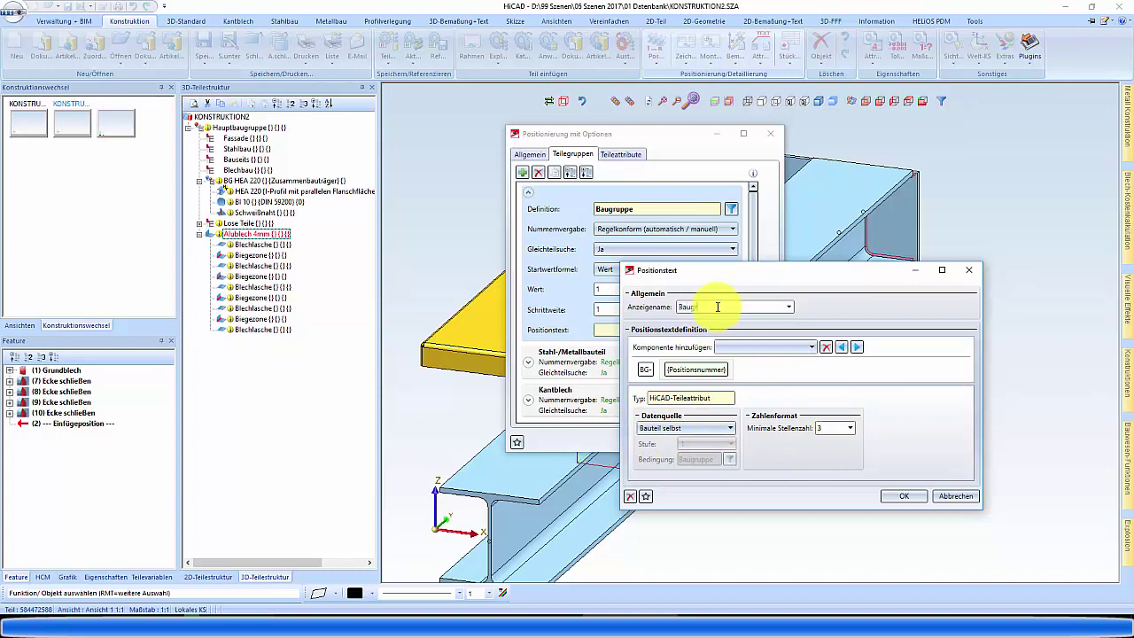
left_click(901, 499)
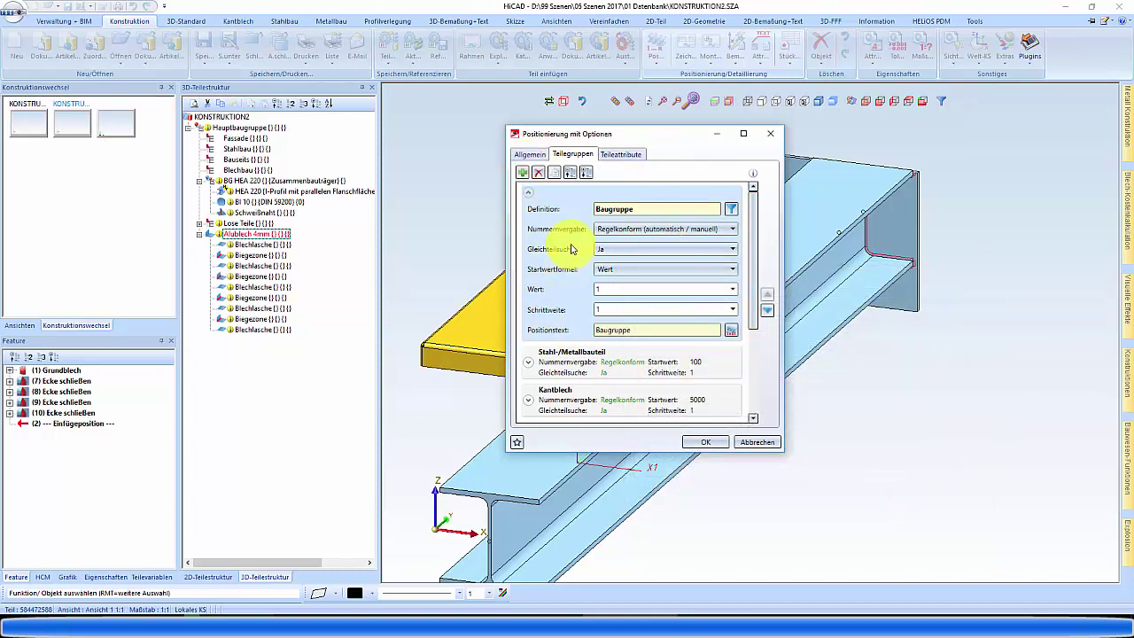
Check the Kantblech group's filter without changes and change its start value from 5000 to 100
scroll(576, 306, "down", 1)
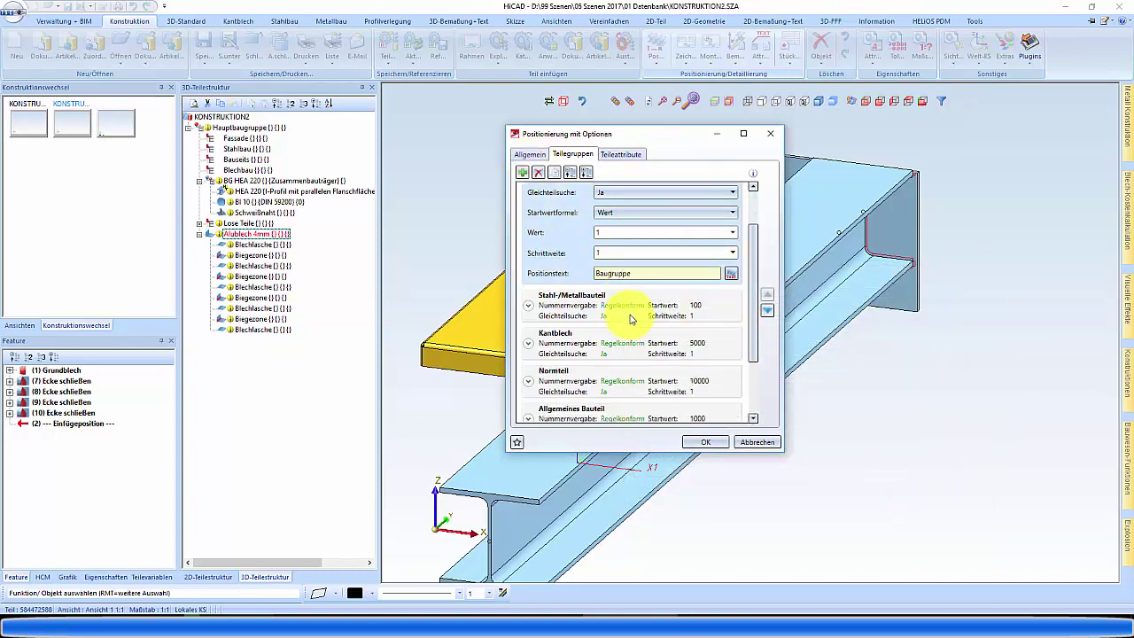
left_click(528, 343)
scroll(682, 276, "down", 2)
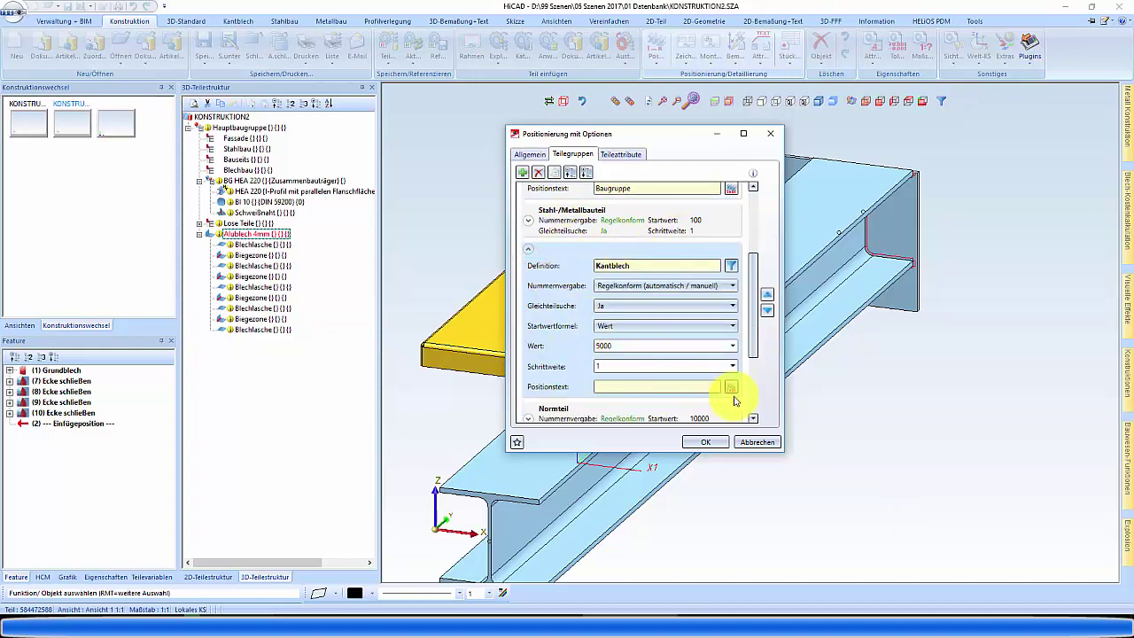
left_click(731, 265)
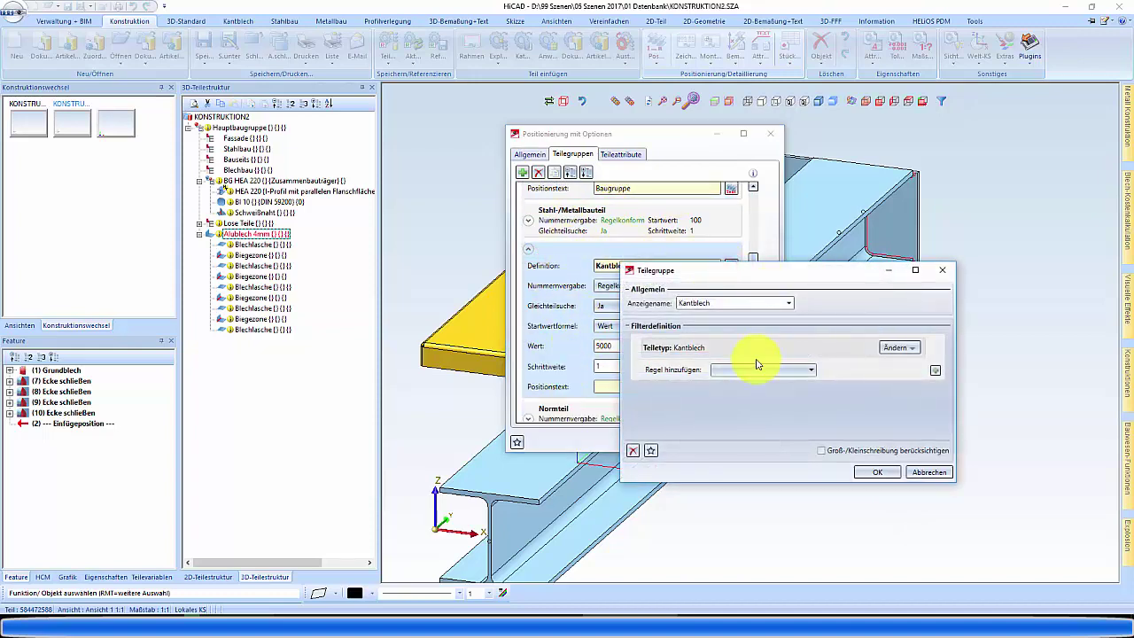
left_click(893, 349)
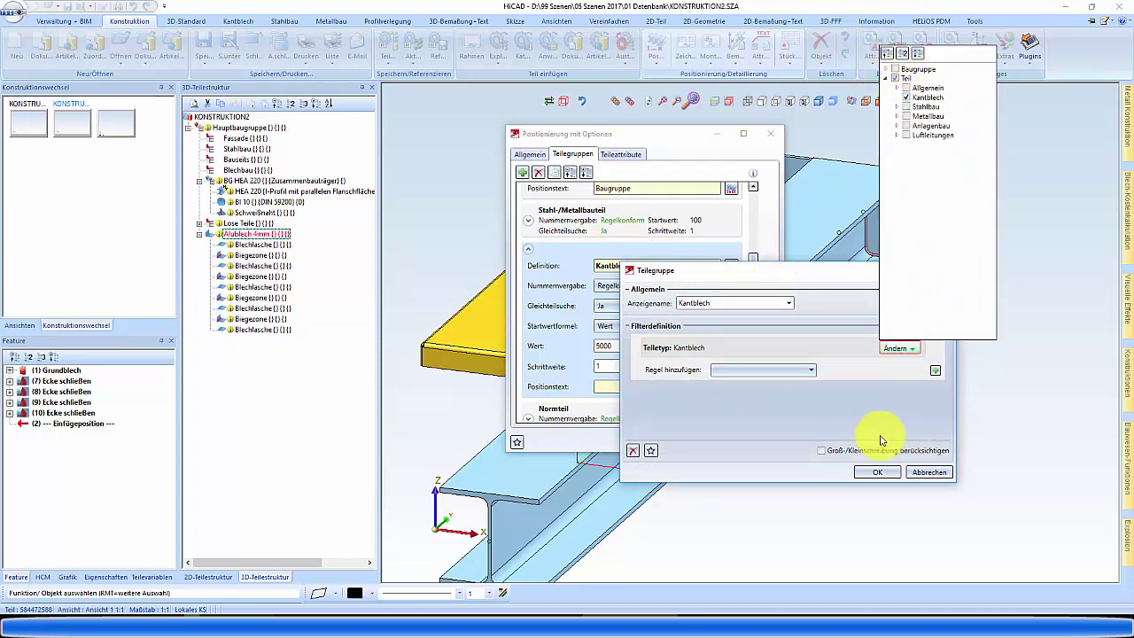
left_click(866, 405)
left_click(932, 471)
type("100")
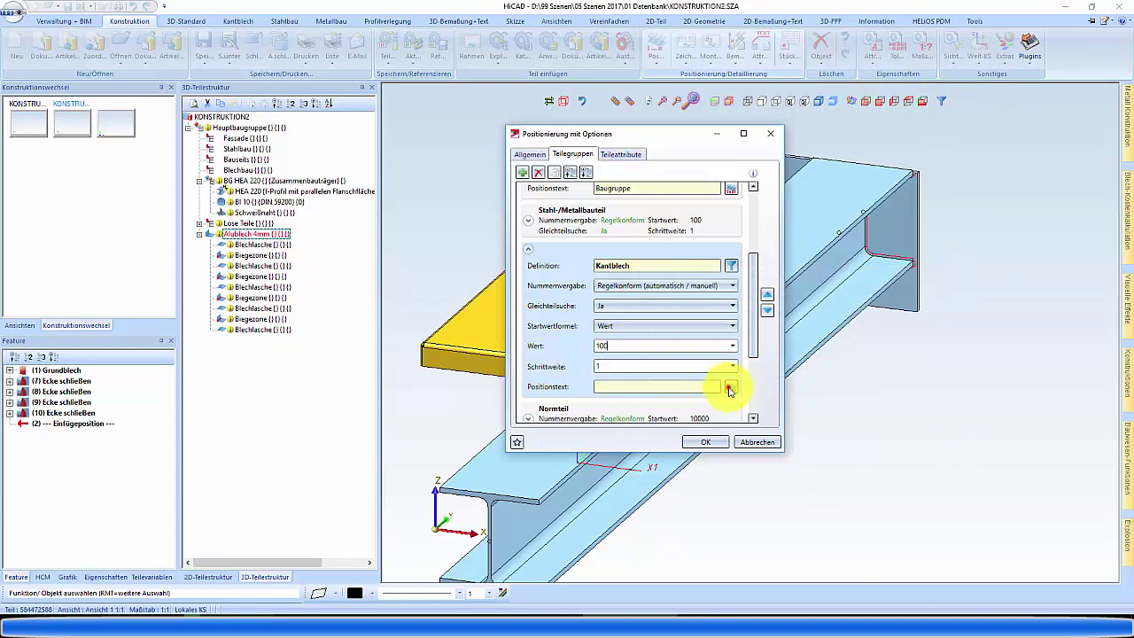
left_click(728, 385)
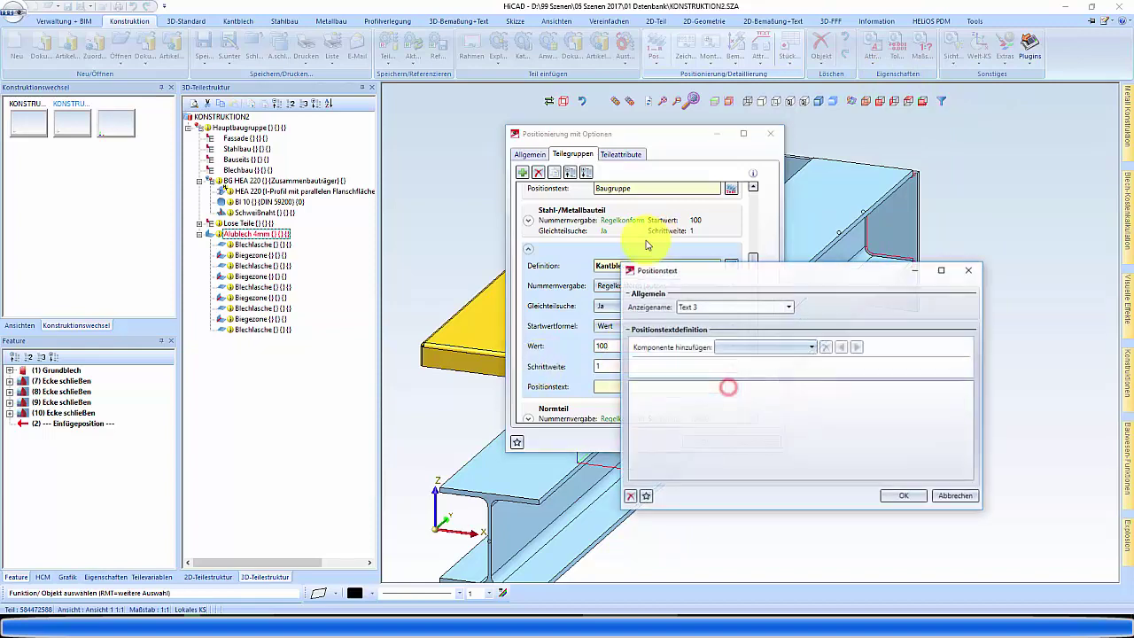
Build the Kantblech position text from KBL- plus the Positionsnummer attribute, saved as Text 3
left_click(725, 352)
left_click(741, 361)
type("KBL-")
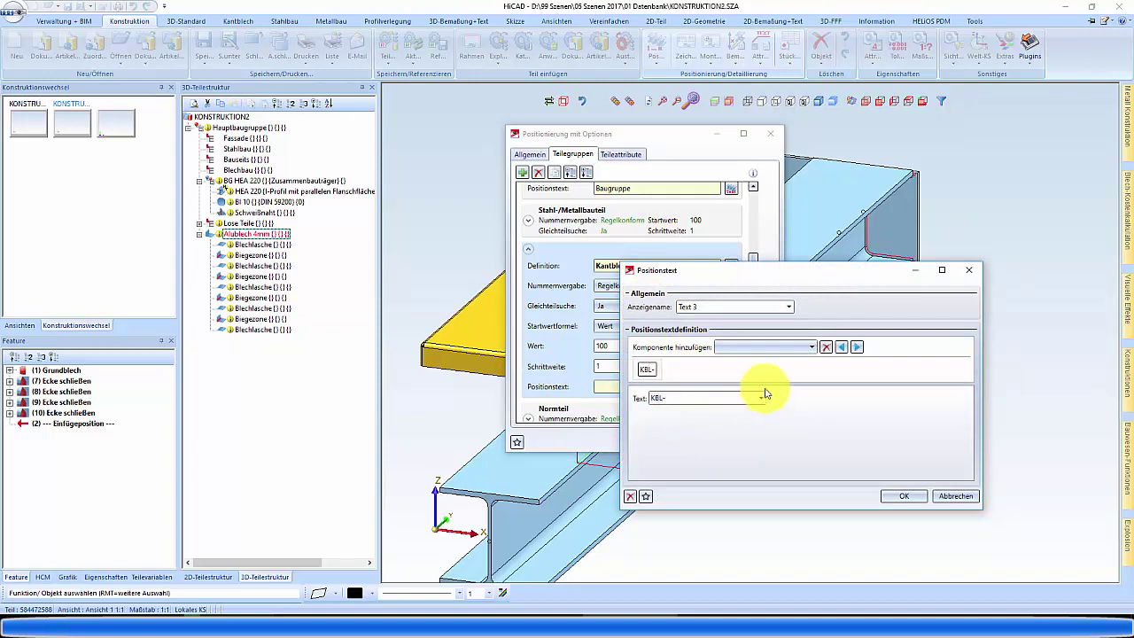
left_click(810, 346)
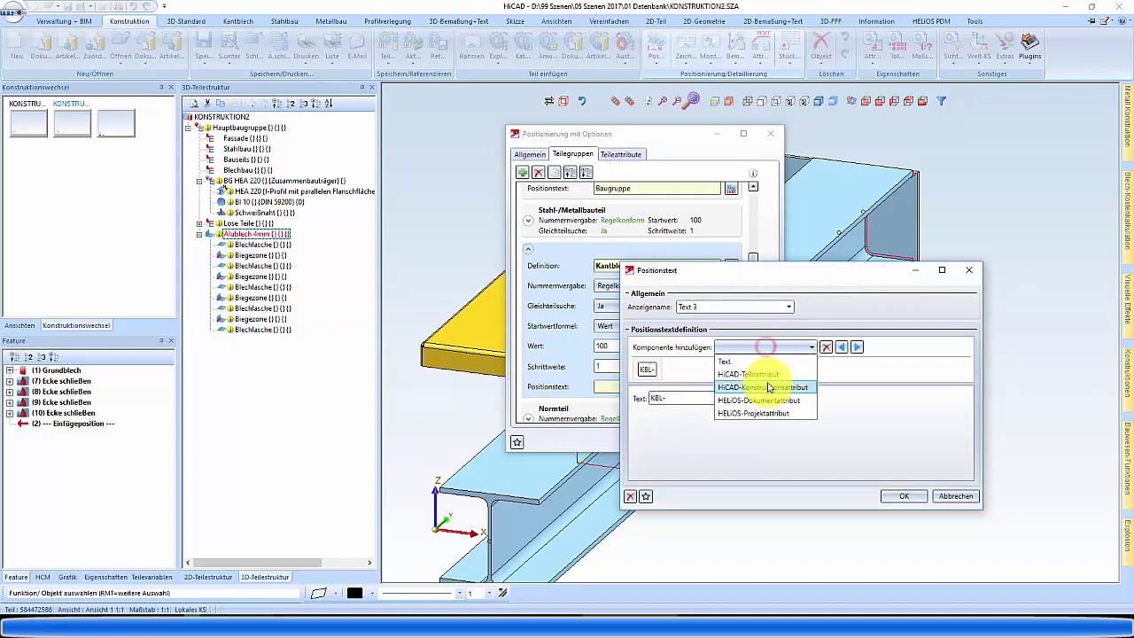
left_click(772, 375)
scroll(759, 399, "down", 5)
scroll(762, 412, "down", 5)
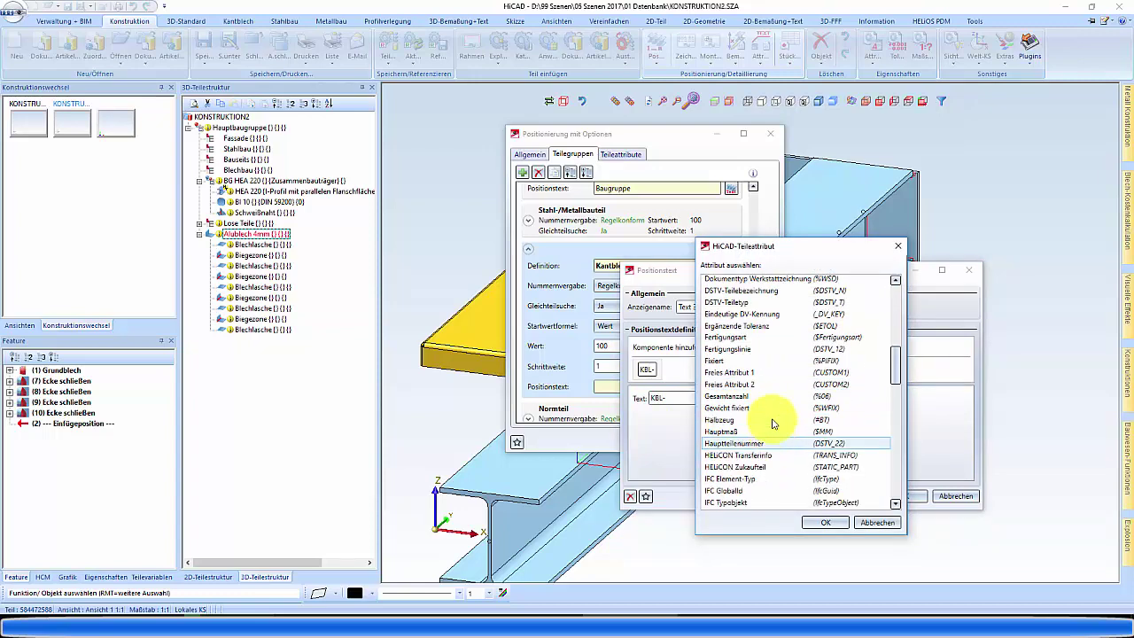
scroll(757, 430, "down", 3)
scroll(756, 432, "down", 3)
scroll(759, 436, "down", 3)
scroll(767, 442, "down", 4)
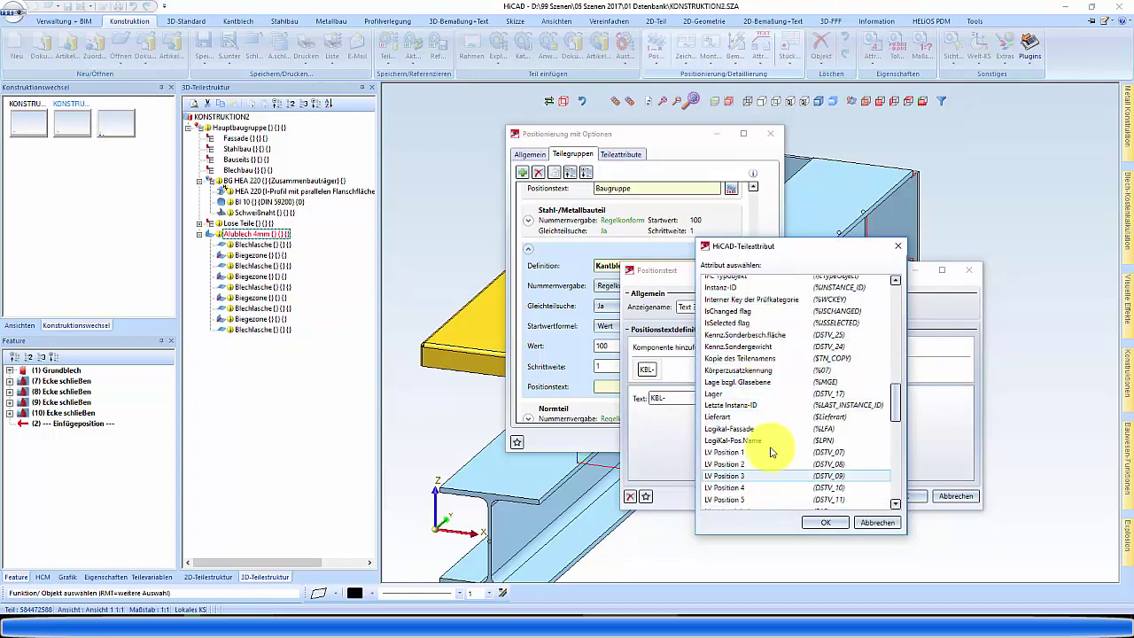
scroll(774, 457, "down", 4)
scroll(753, 434, "down", 5)
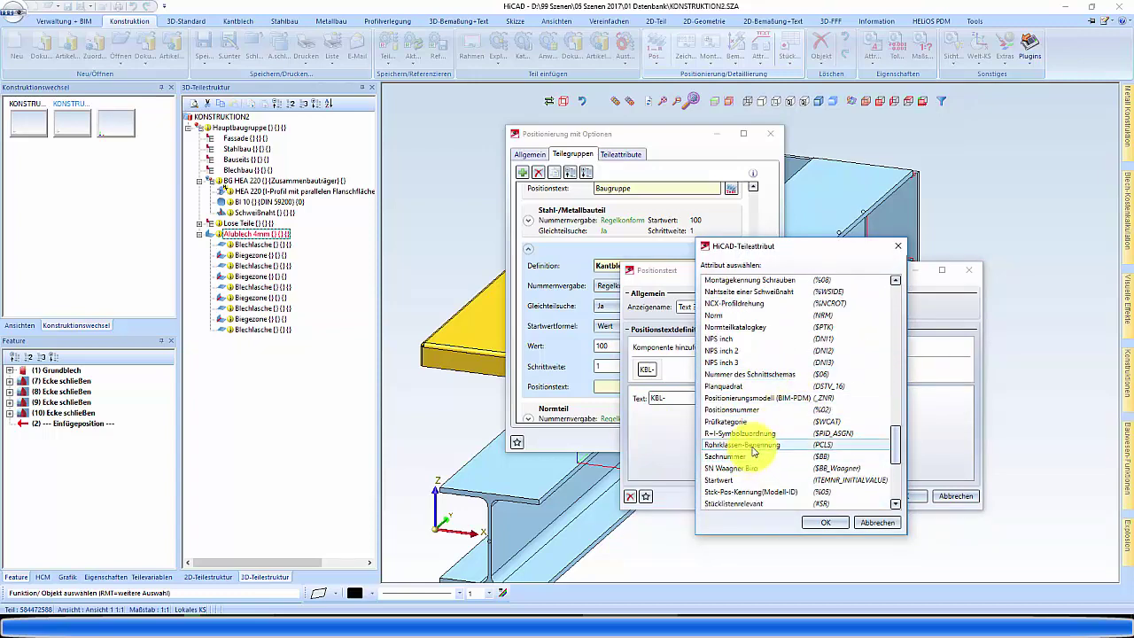
scroll(755, 421, "down", 5)
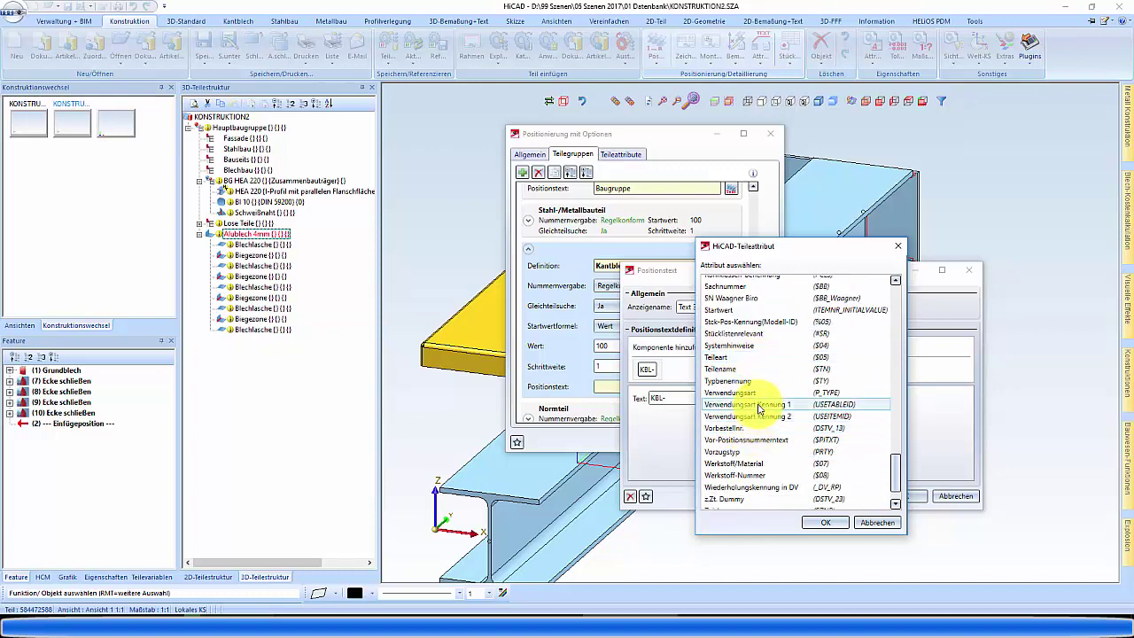
scroll(758, 406, "up", 2)
scroll(759, 409, "up", 2)
left_click(744, 437)
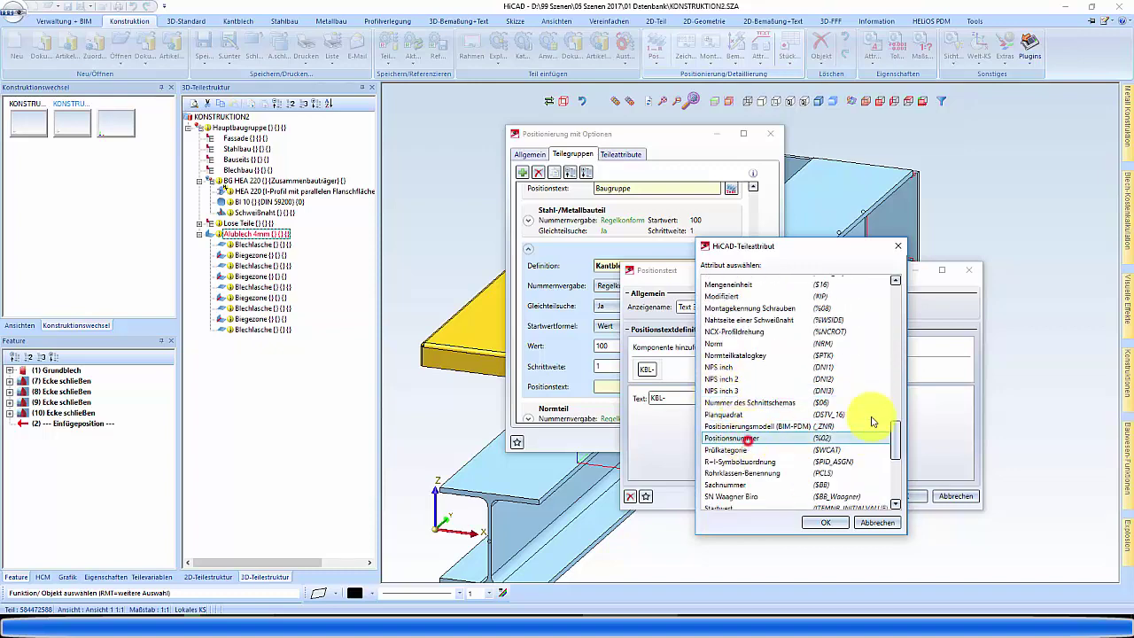
left_click(819, 524)
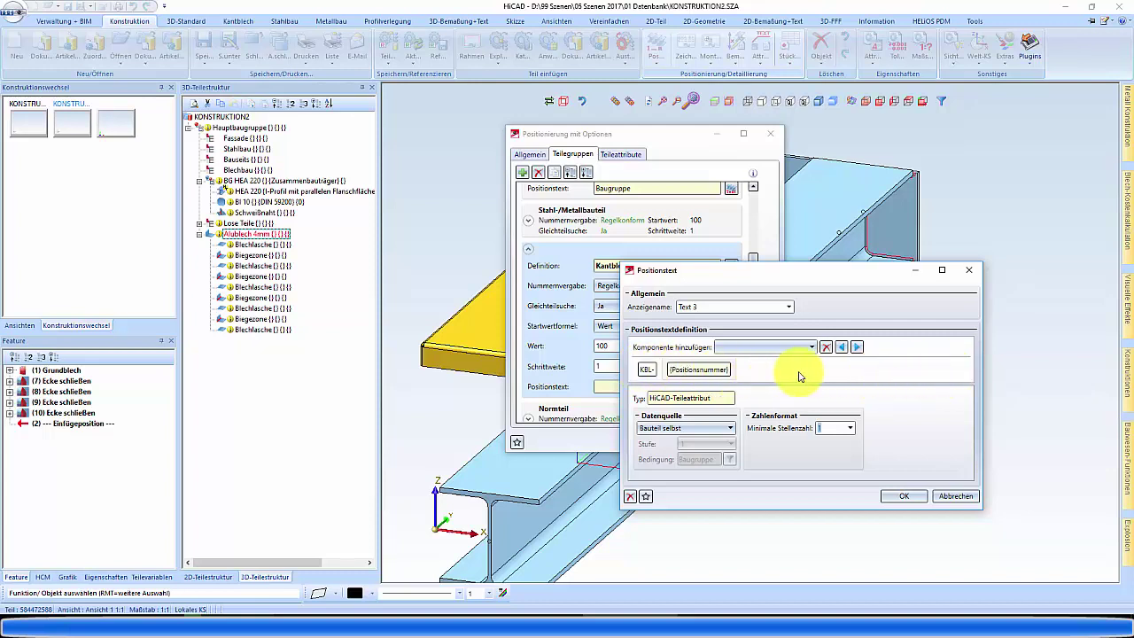
left_click(904, 495)
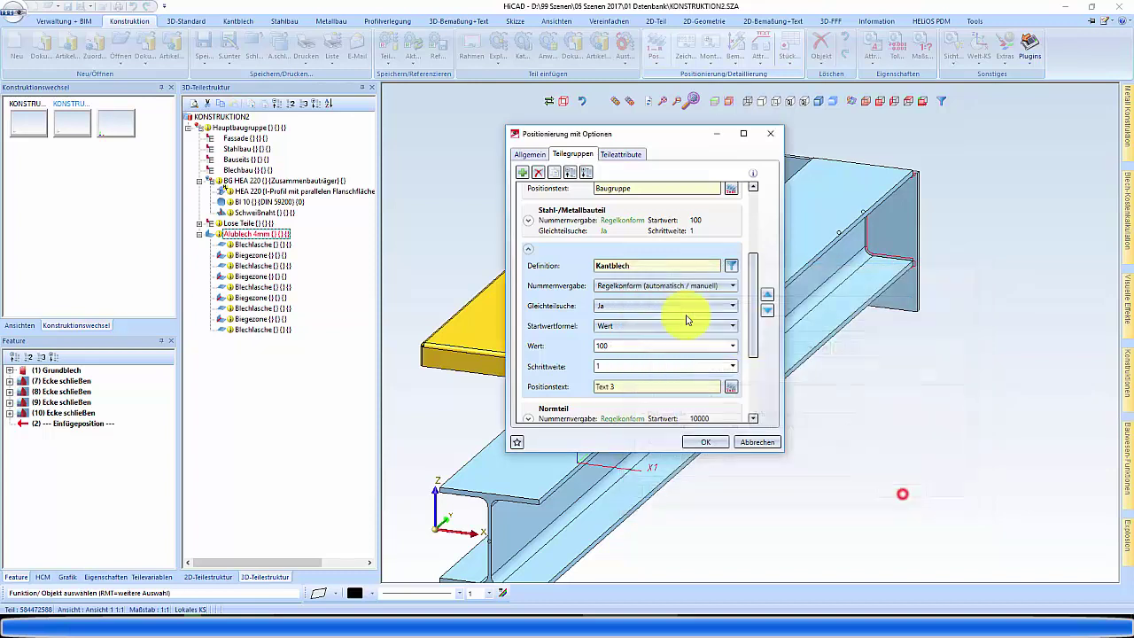
Save the numbering settings as favourite 'Stahlbau Neu' and apply them, giving BG-001 and KBL-102
left_click(517, 442)
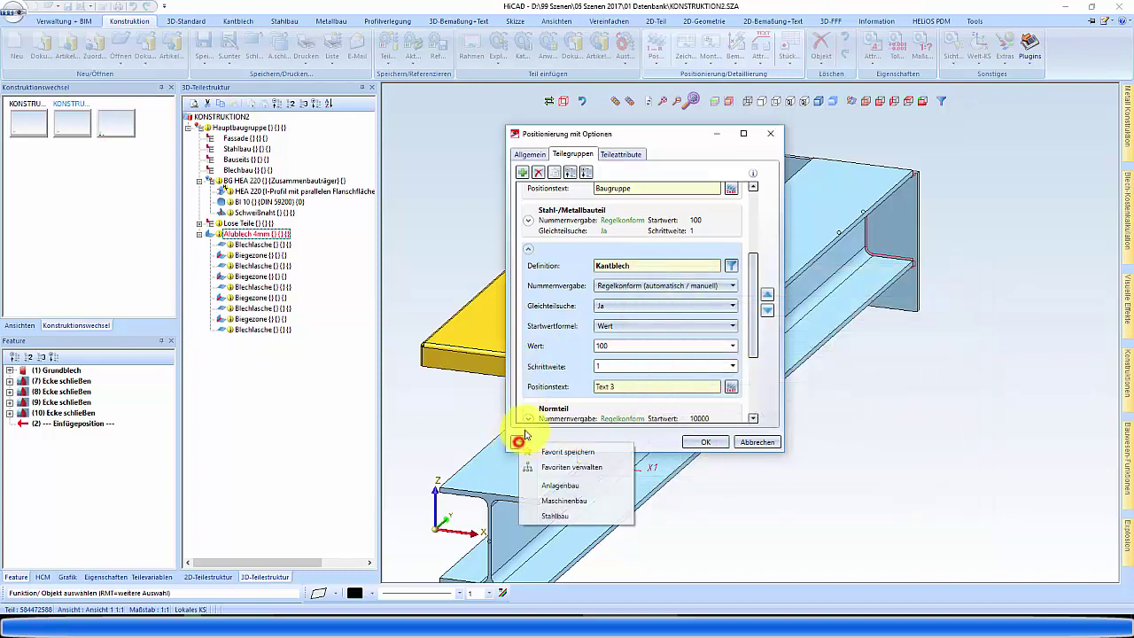
left_click(571, 453)
left_click(507, 381)
type("Stahlbau Neu")
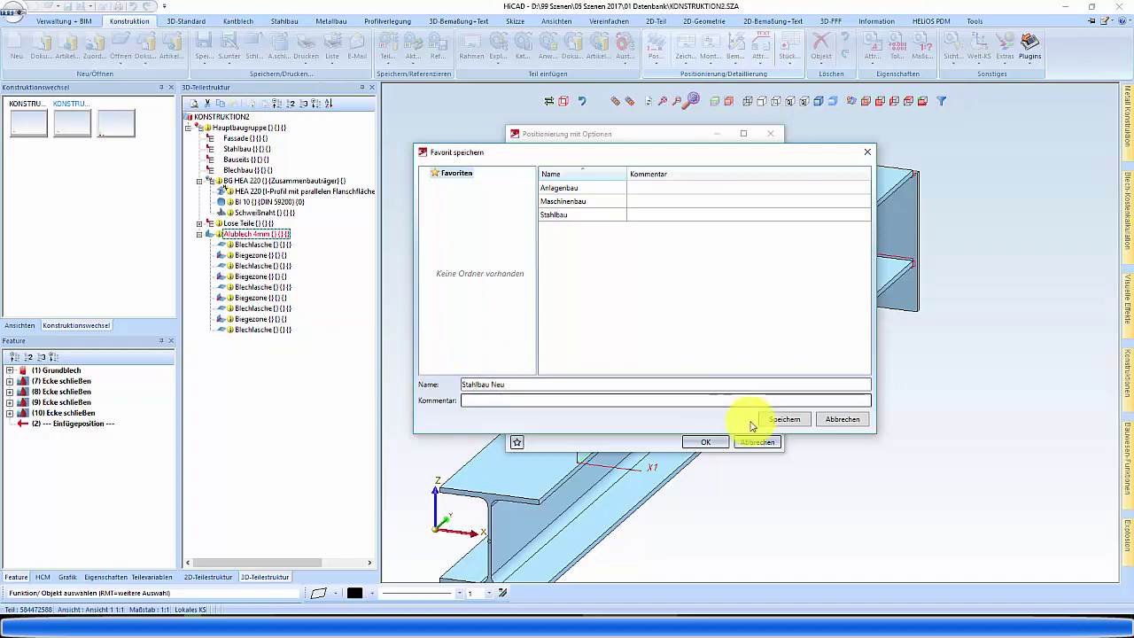
left_click(786, 423)
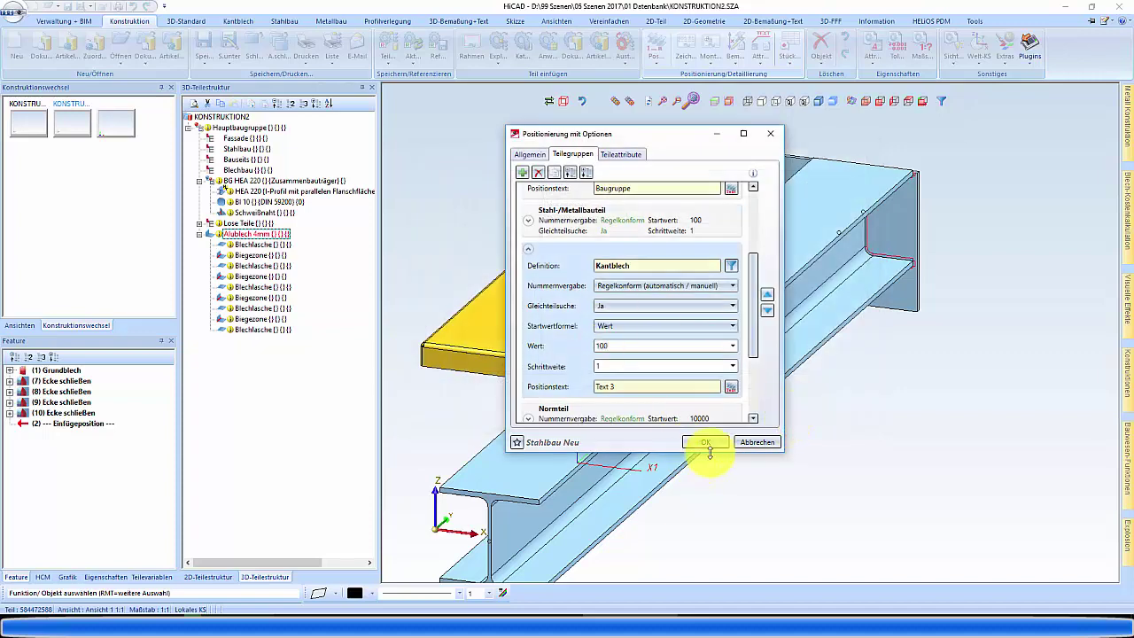
left_click(706, 443)
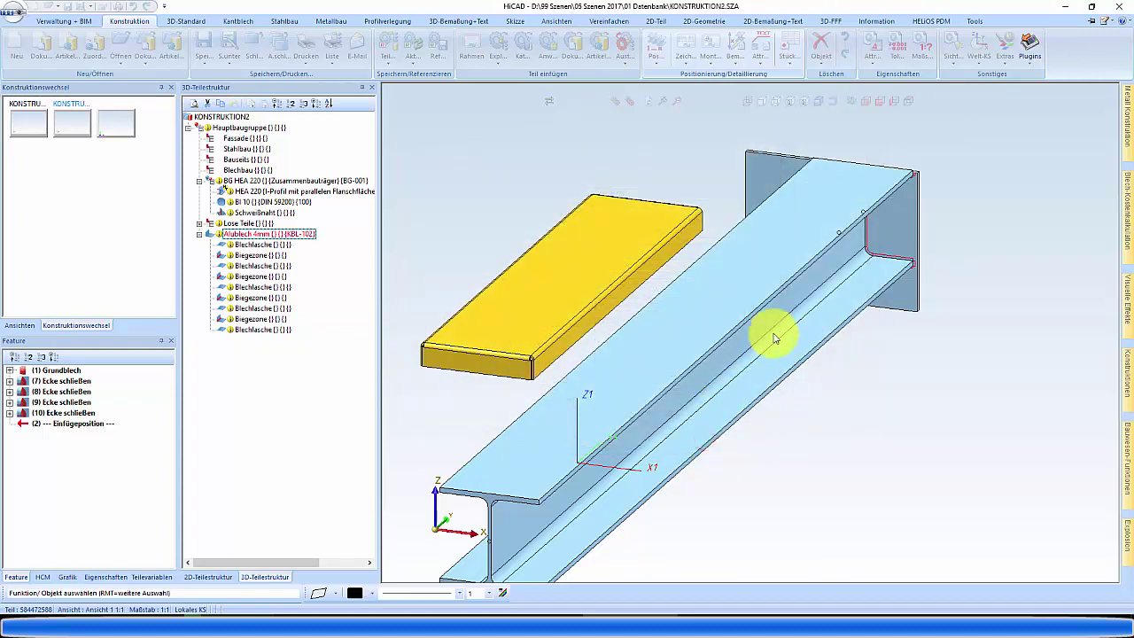
Widen the part-structure tree and check the numbers: HEA 220 beam 101, Bl 10 end plate 100
left_click(350, 183)
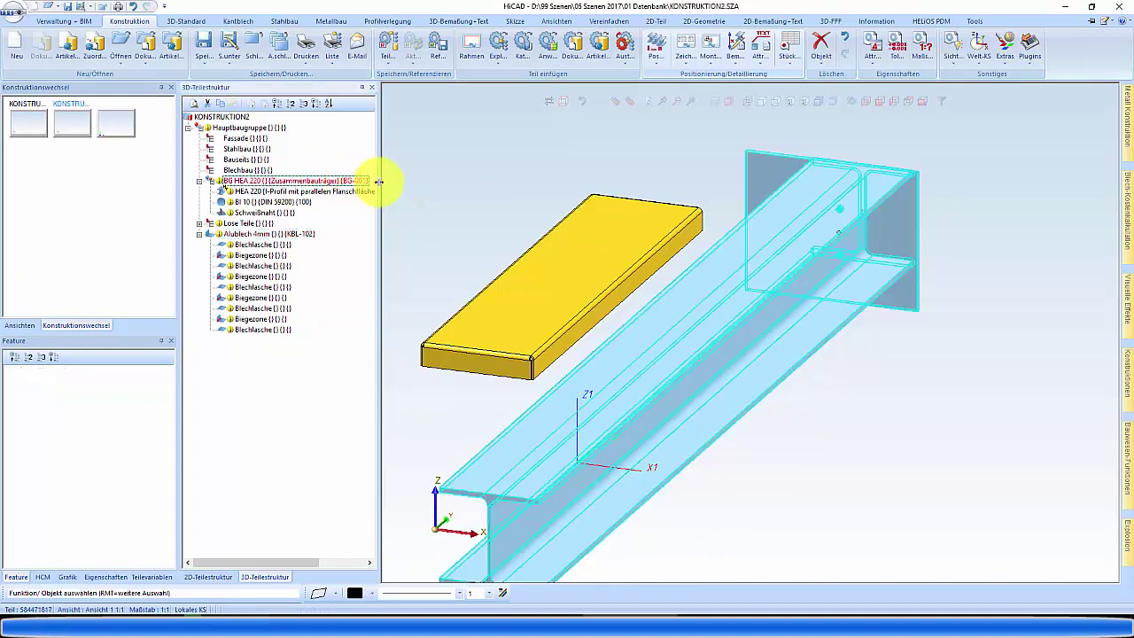
left_click(292, 235)
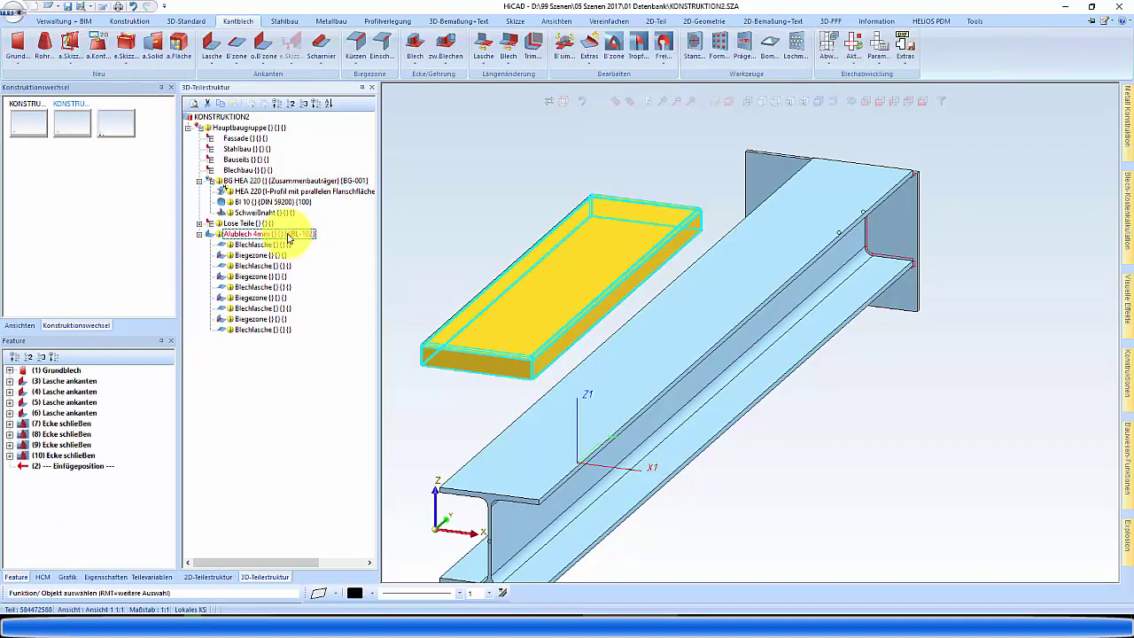
scroll(697, 326, "down", 2)
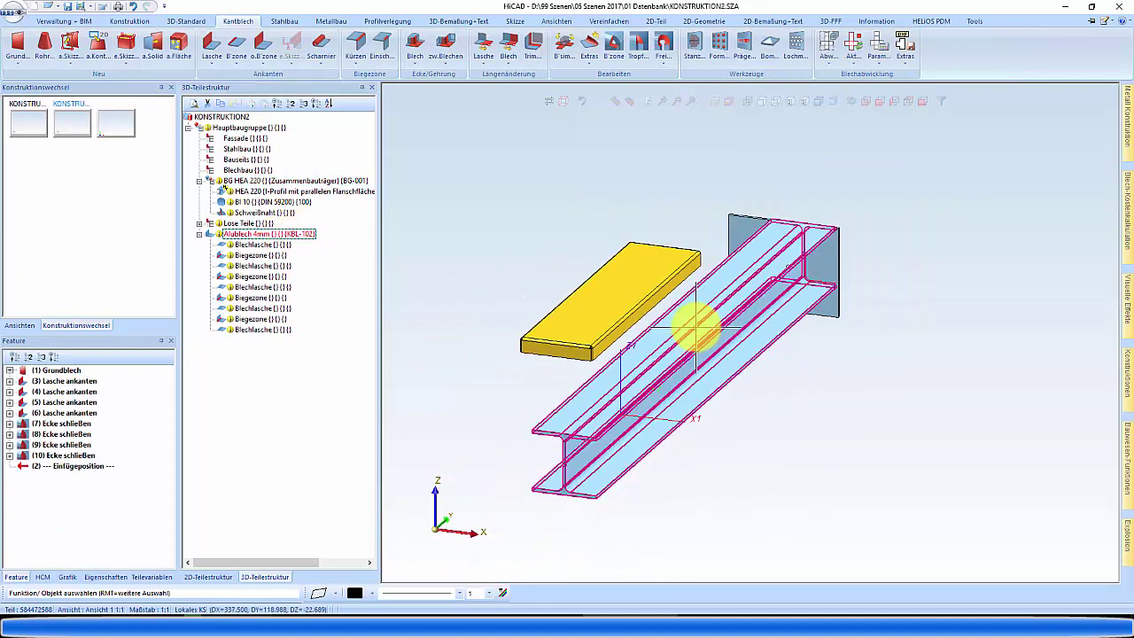
left_click_drag(379, 200, 473, 190)
left_click(398, 190)
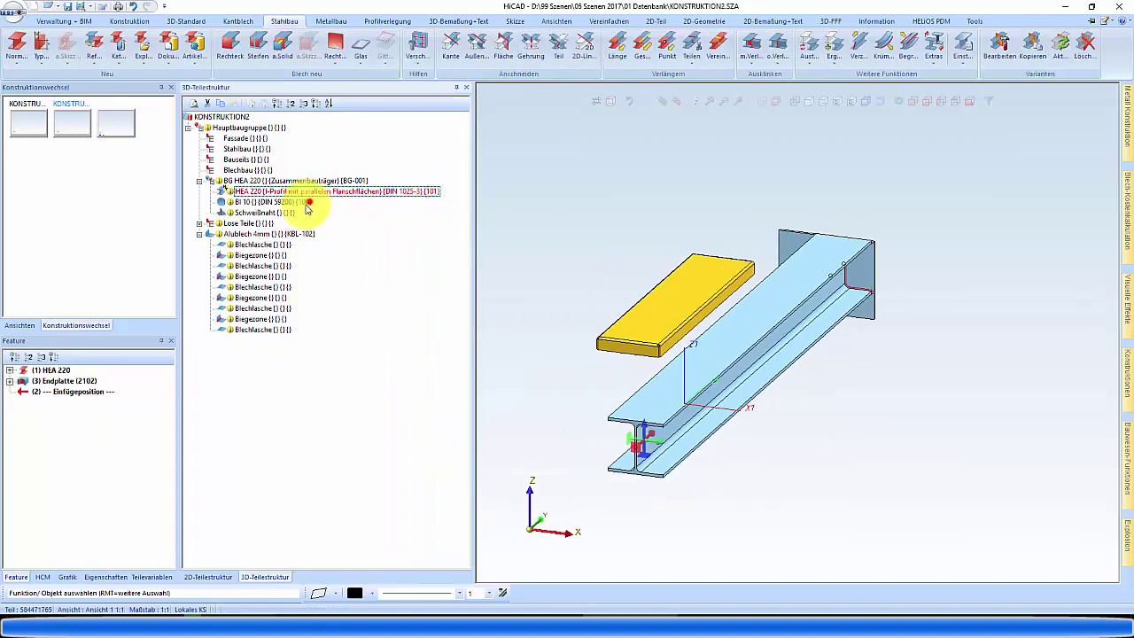
left_click(298, 232)
left_click(419, 190)
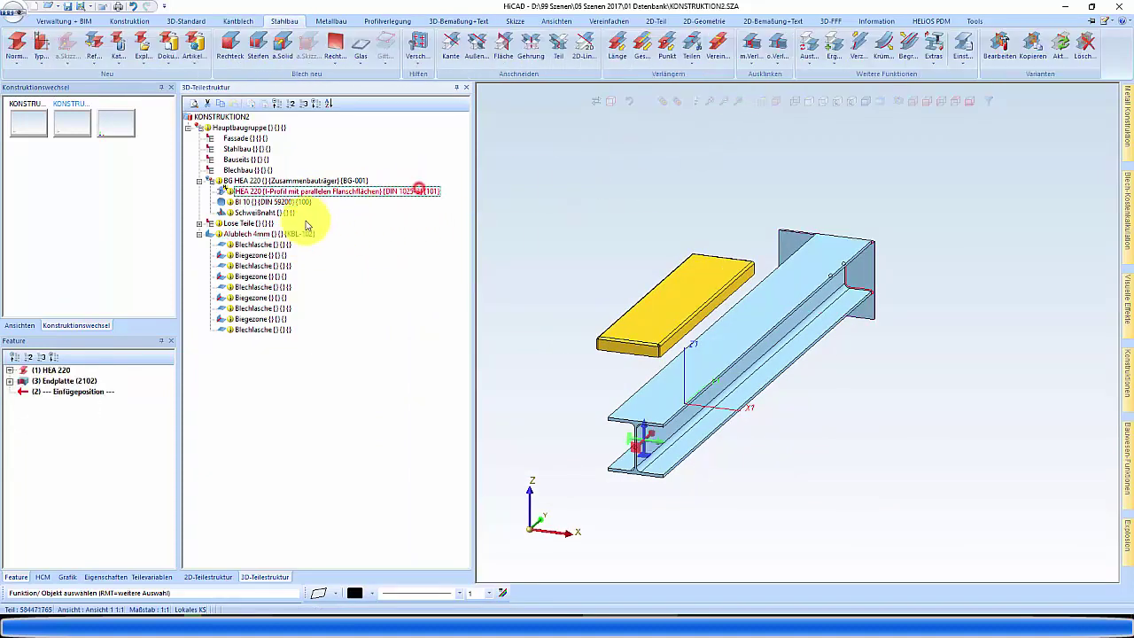
left_click(300, 202)
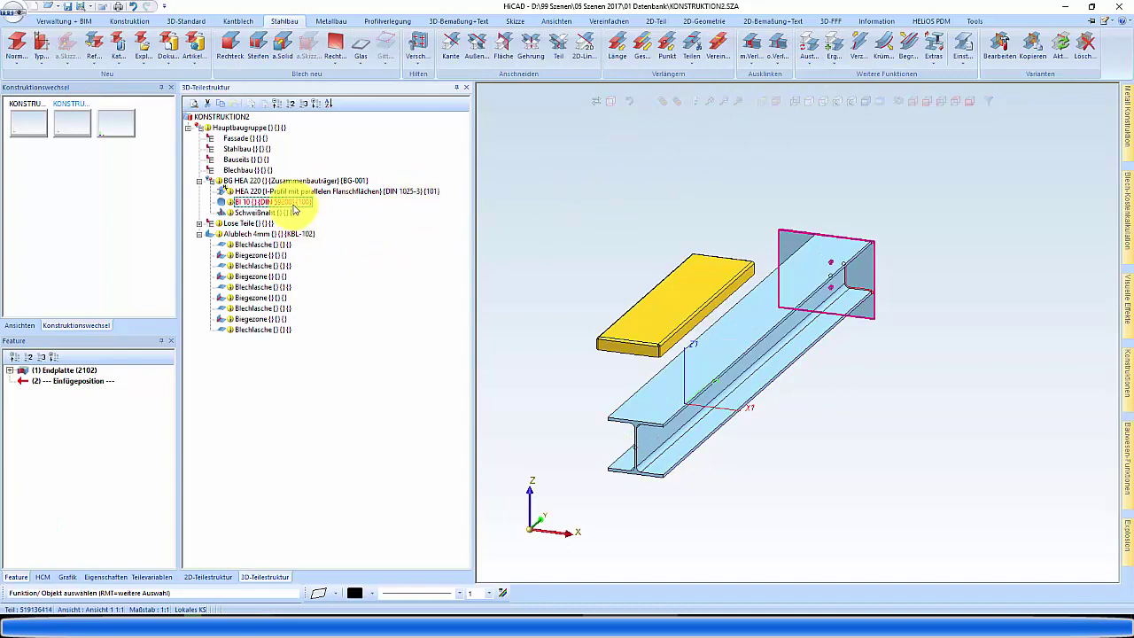
left_click(425, 190)
left_click(304, 234)
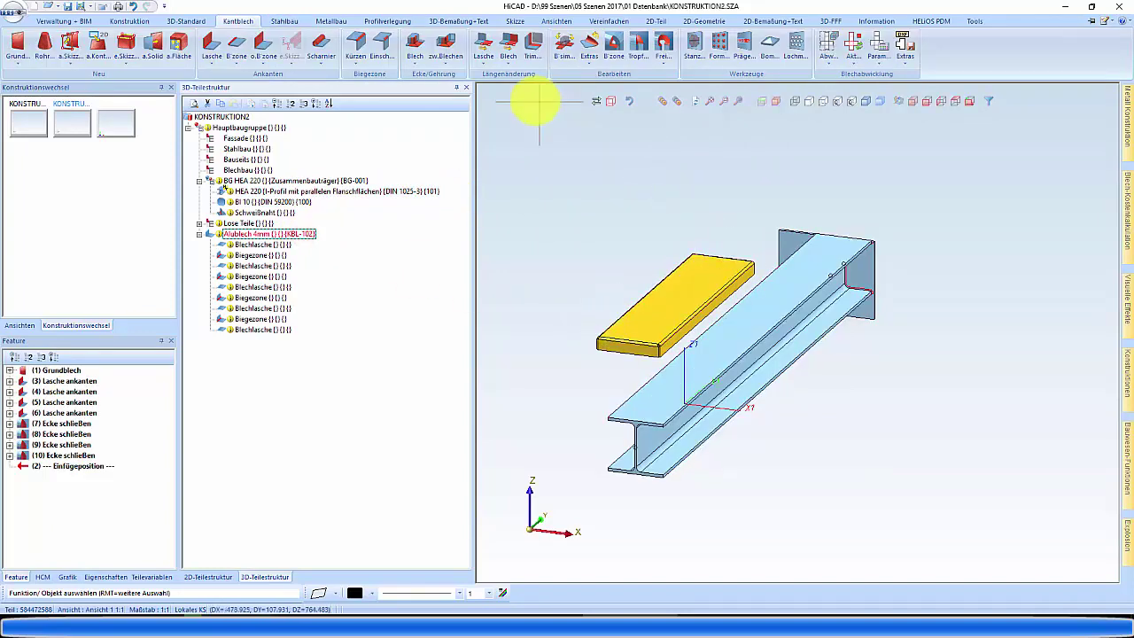
left_click(129, 21)
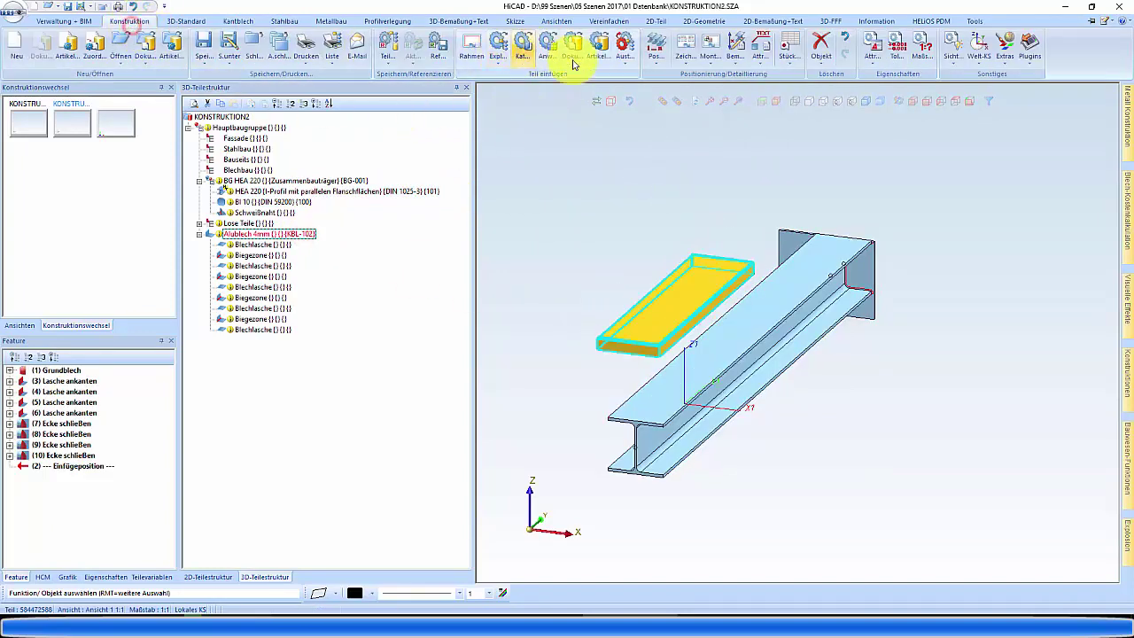
Reopen Positionierung mit Optionen and select the Stahl-/Metallbauteil entry under Teilegruppen
left_click(653, 62)
left_click(700, 101)
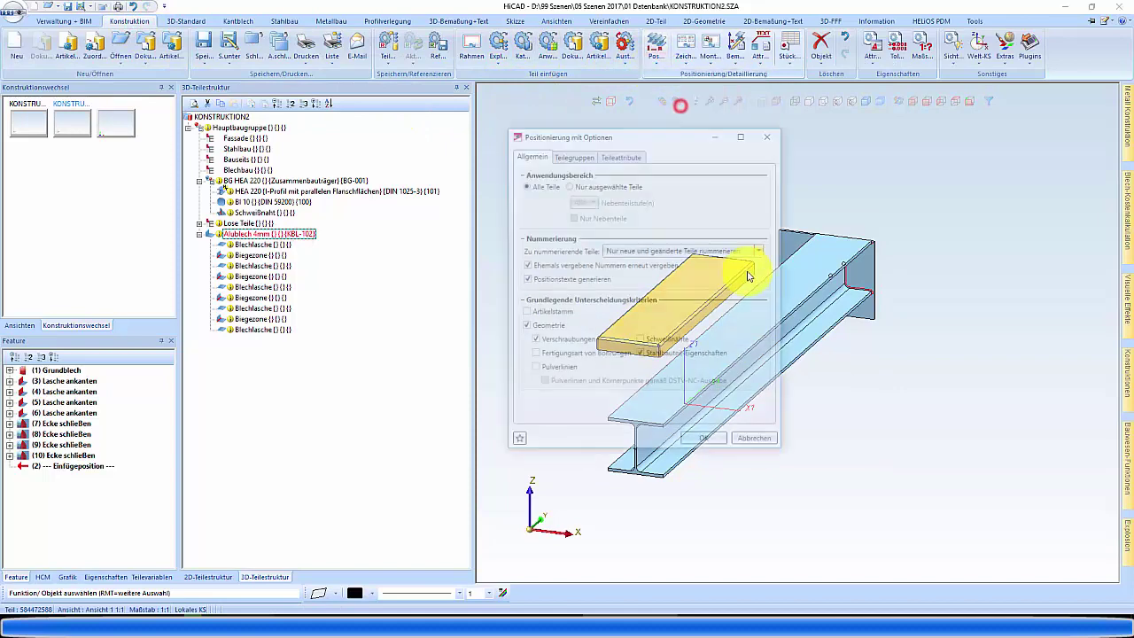
left_click(572, 161)
scroll(563, 354, "down", 1)
scroll(568, 306, "down", 1)
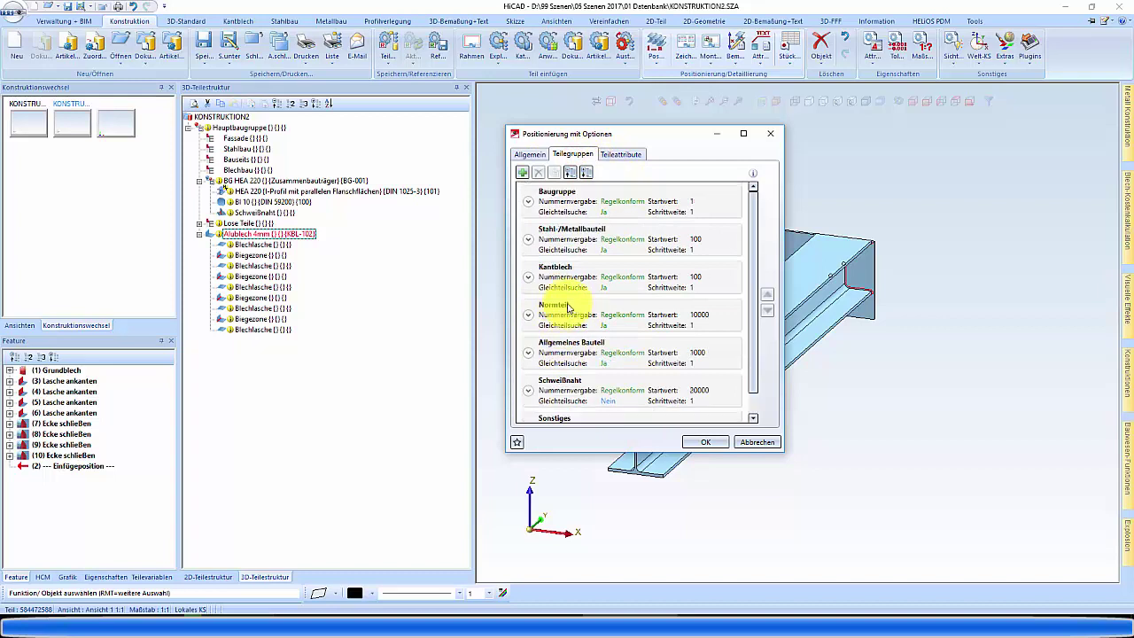
left_click(556, 273)
scroll(576, 337, "down", 1)
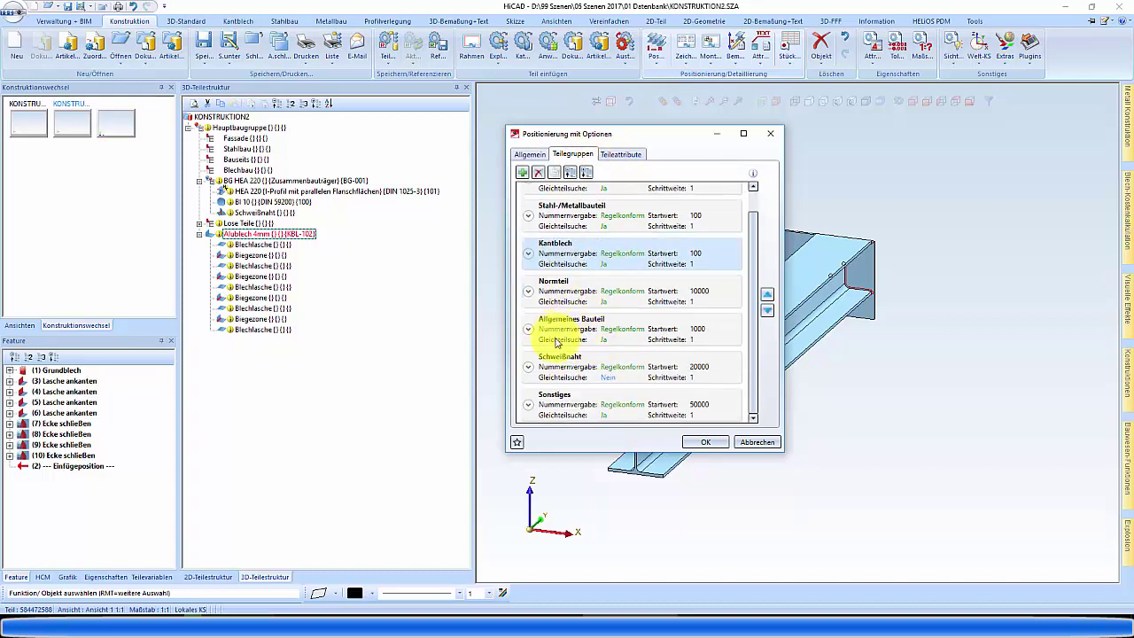
scroll(576, 284, "up", 1)
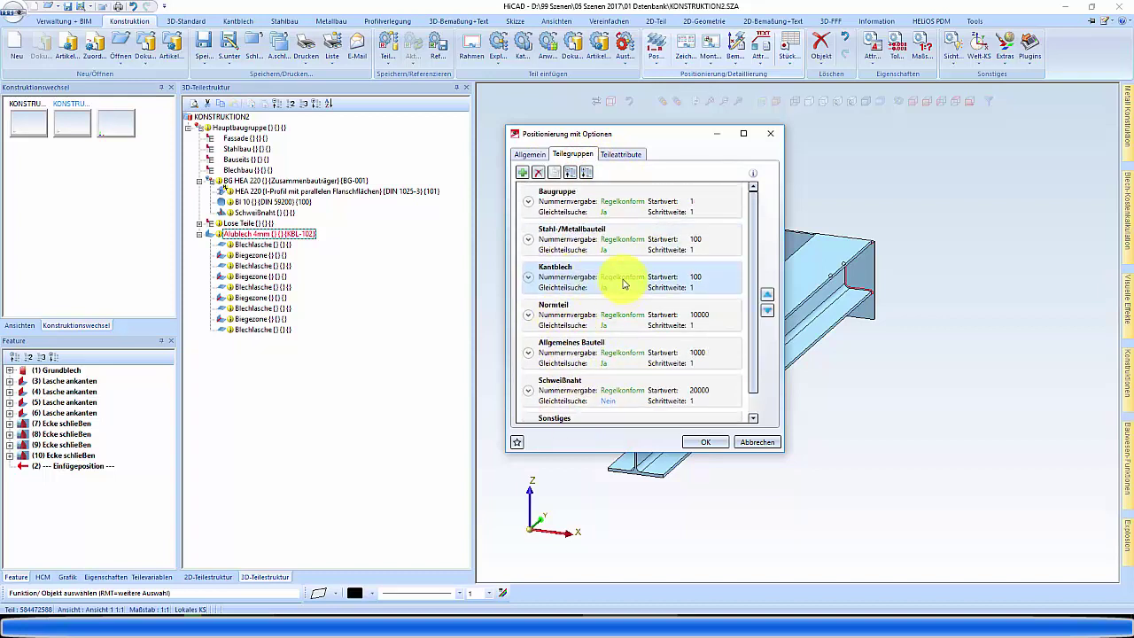
left_click(562, 246)
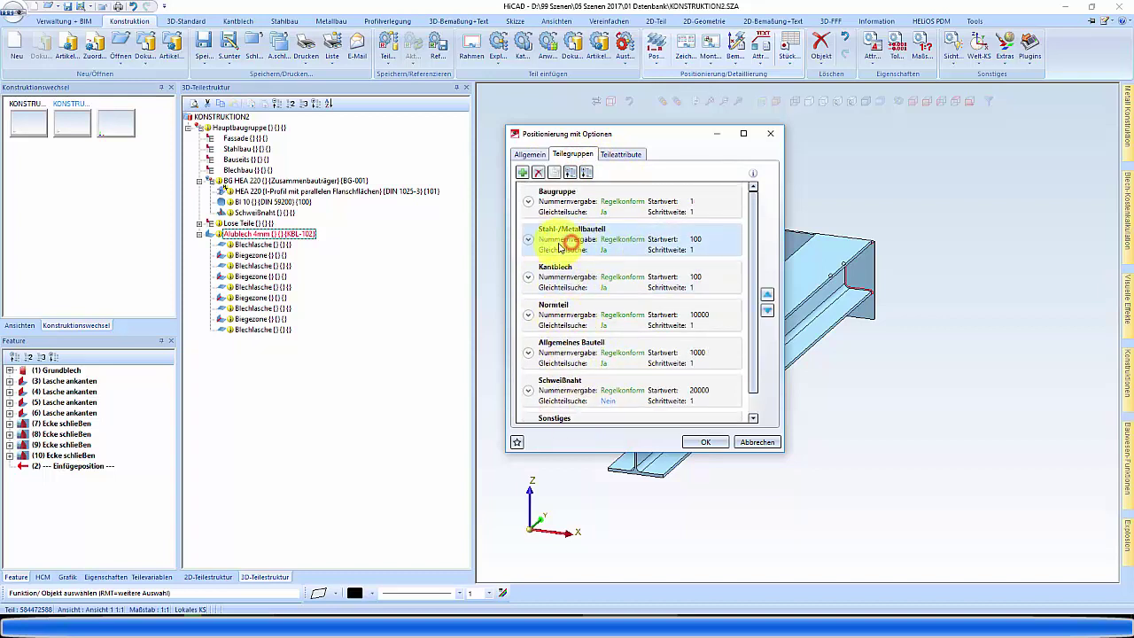
Copy the Stahl-/Metallbauteil part group and open the copy's filter definition
left_click(558, 174)
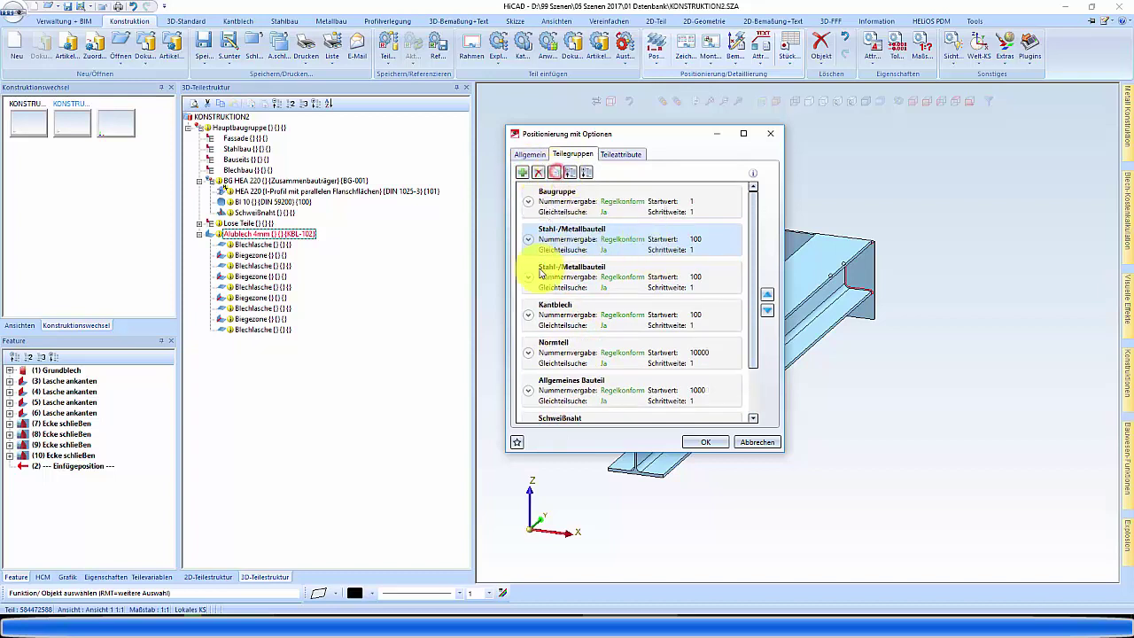
left_click(528, 278)
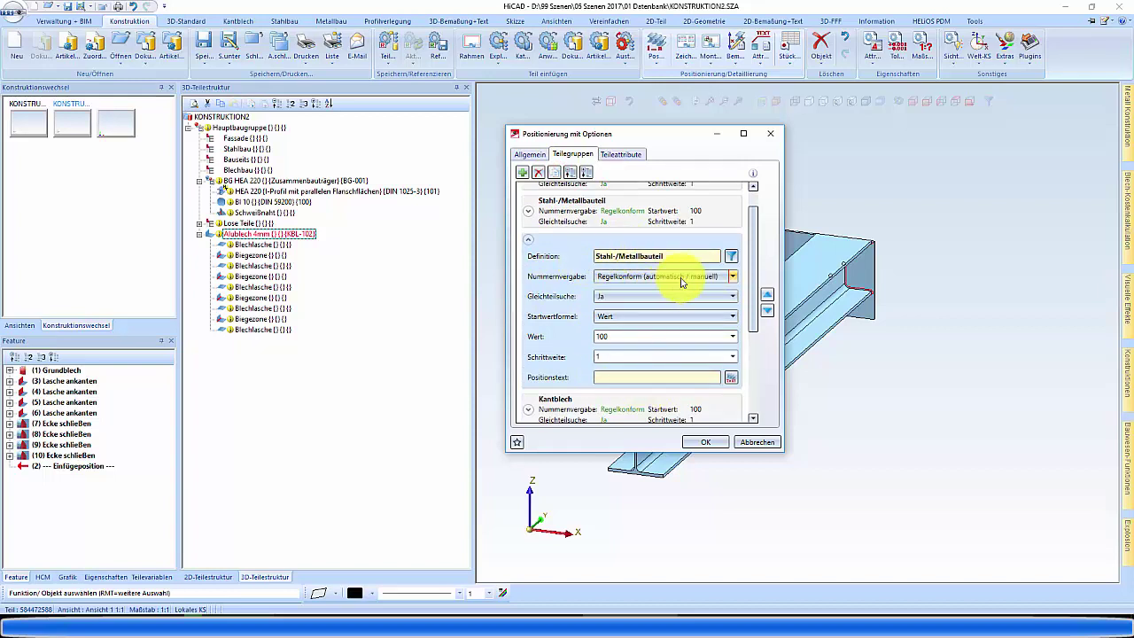
left_click(731, 256)
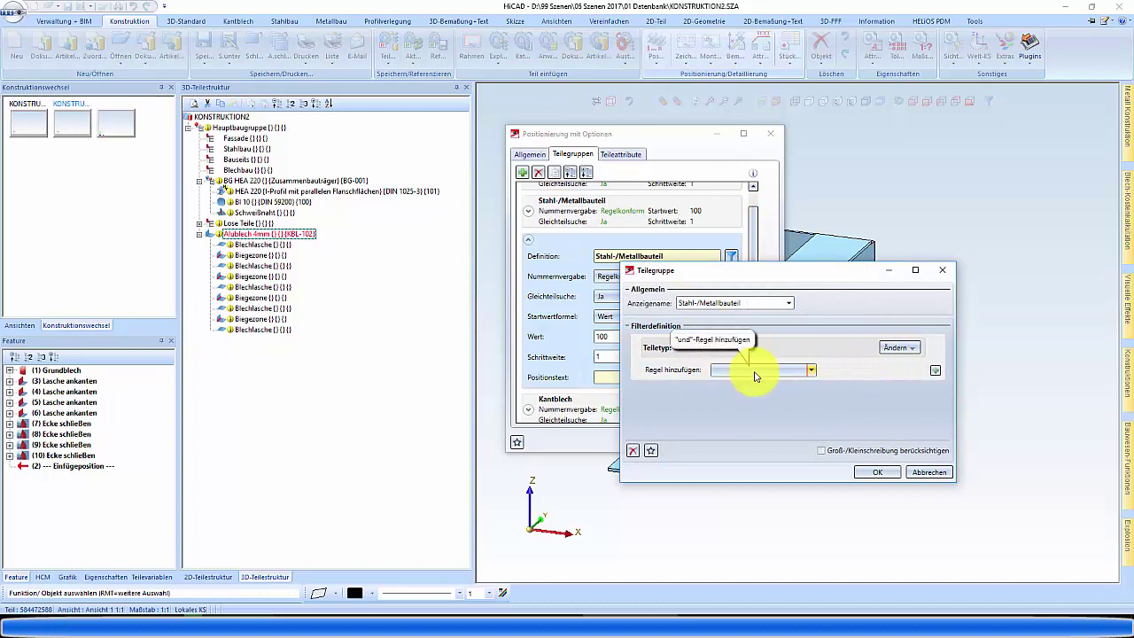
Give the copied part group the filter rule Teileart ist I-Profile and confirm it
left_click(785, 371)
scroll(762, 478, "down", 2)
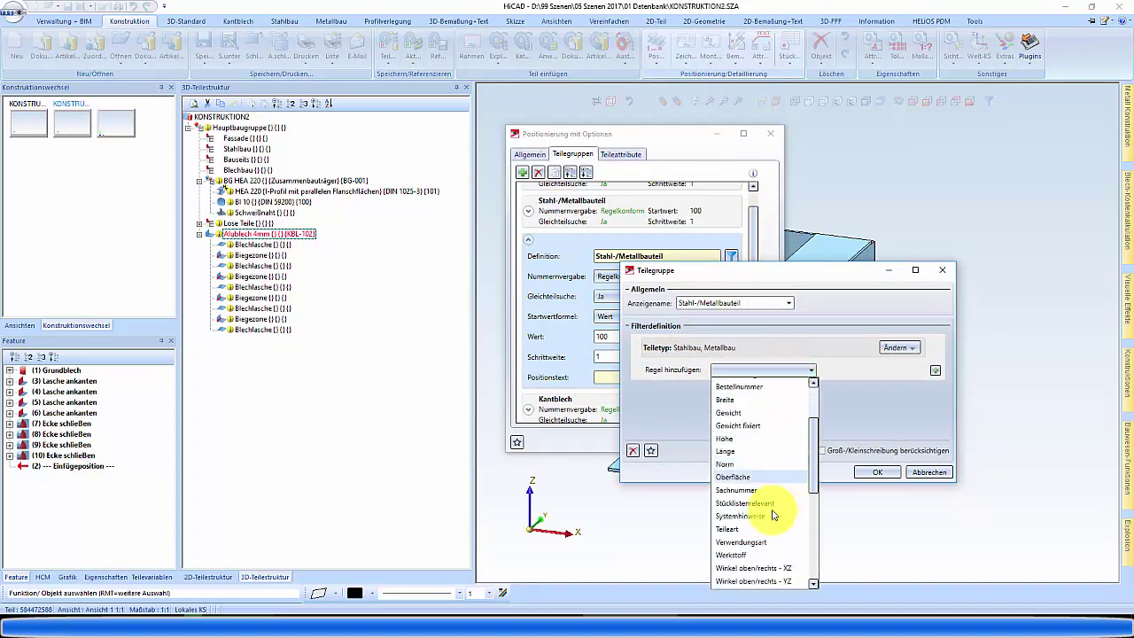
left_click(728, 531)
mouse_move(842, 372)
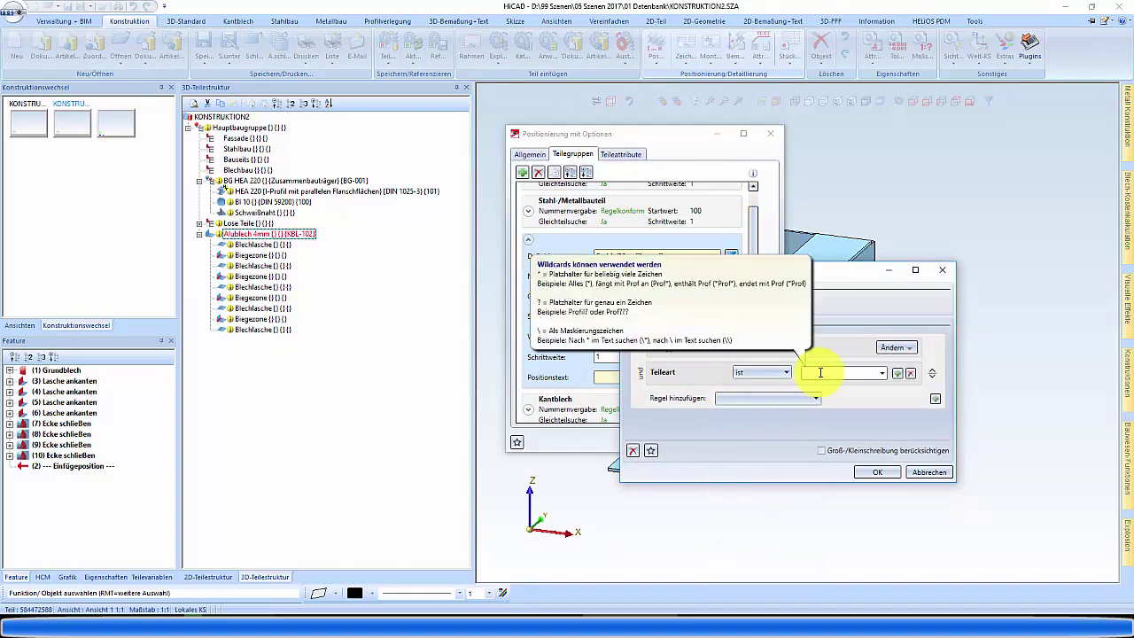
left_click(820, 373)
type("I-Profile")
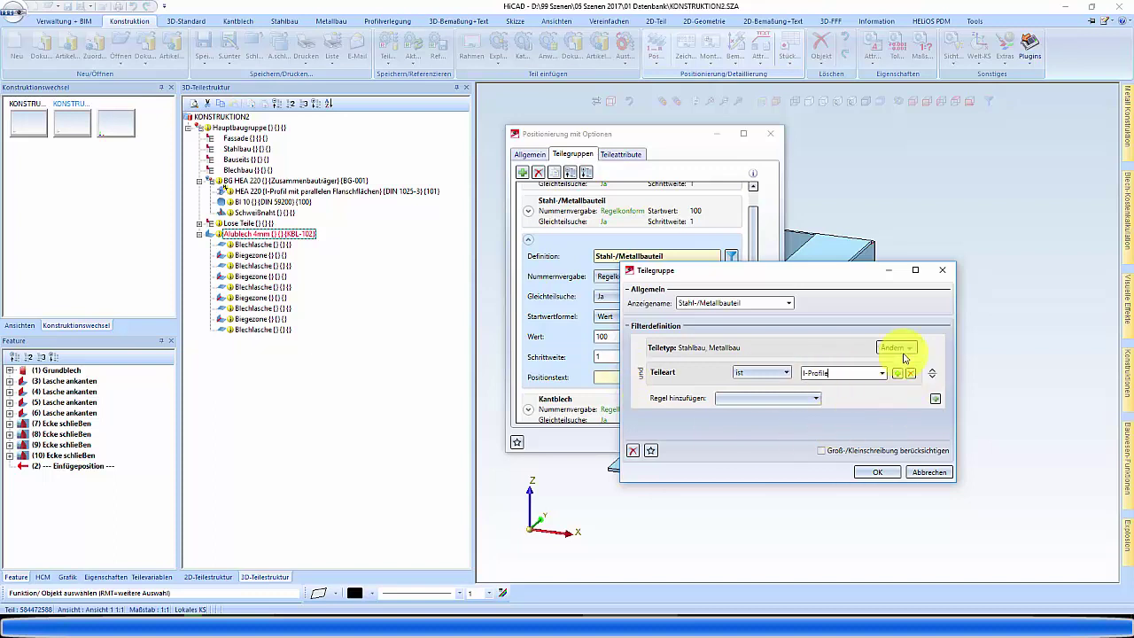
left_click(880, 473)
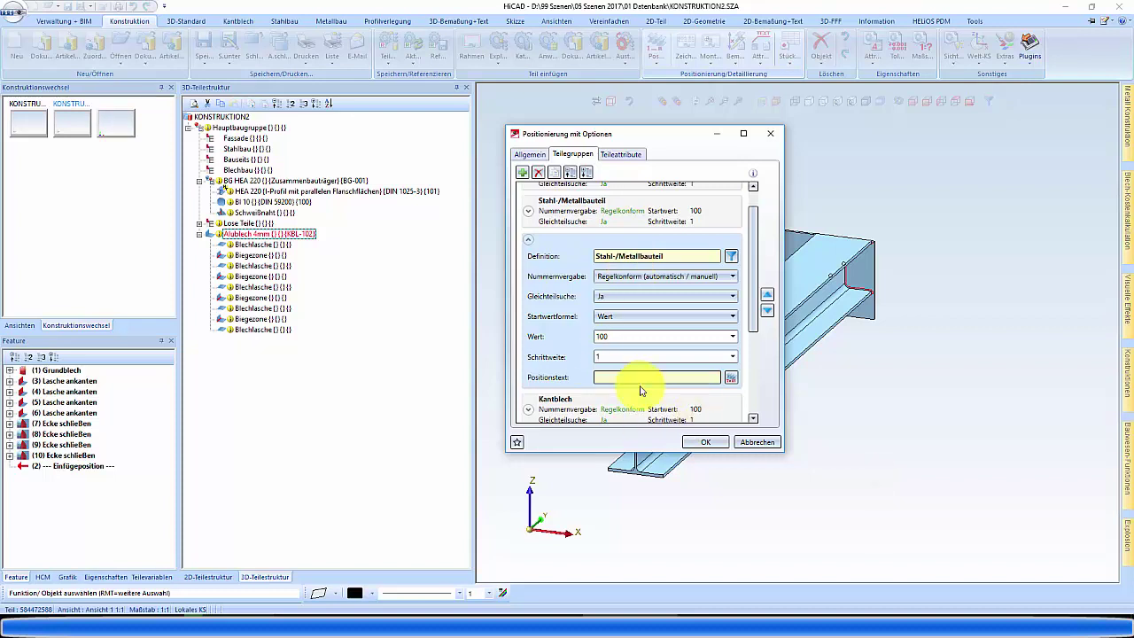
left_click(634, 278)
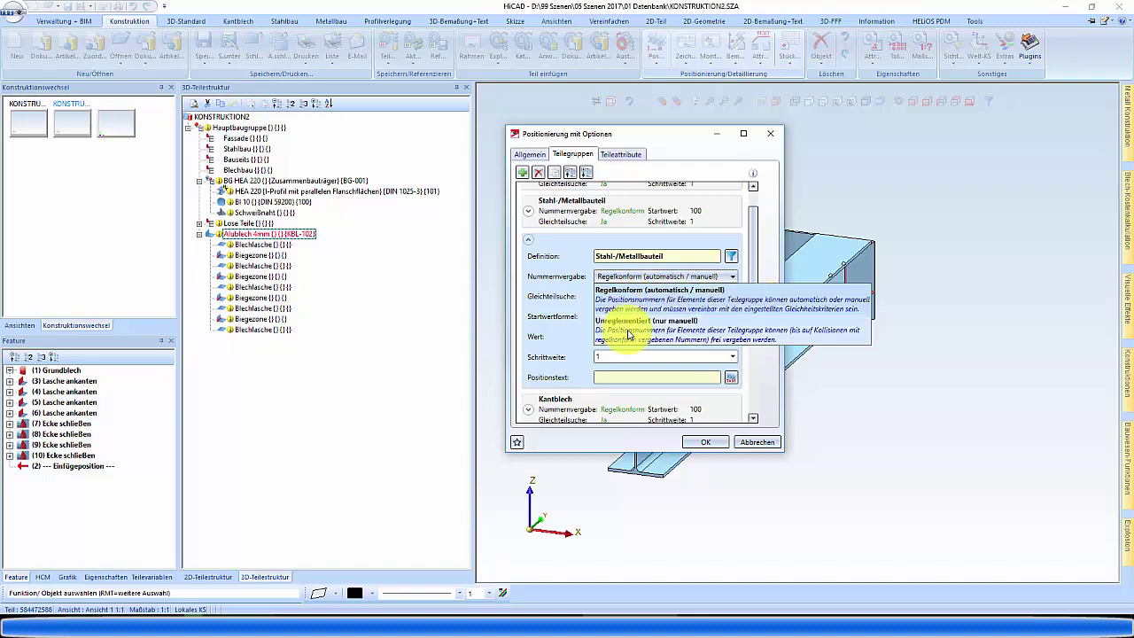
left_click(549, 262)
left_click(617, 298)
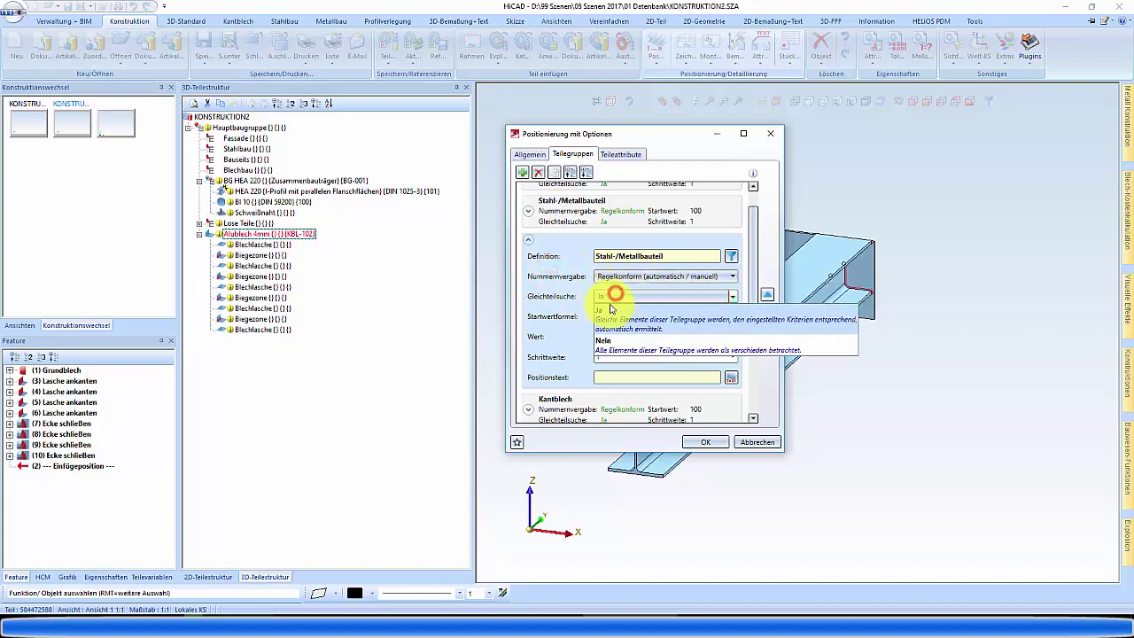
left_click(551, 298)
left_click(627, 316)
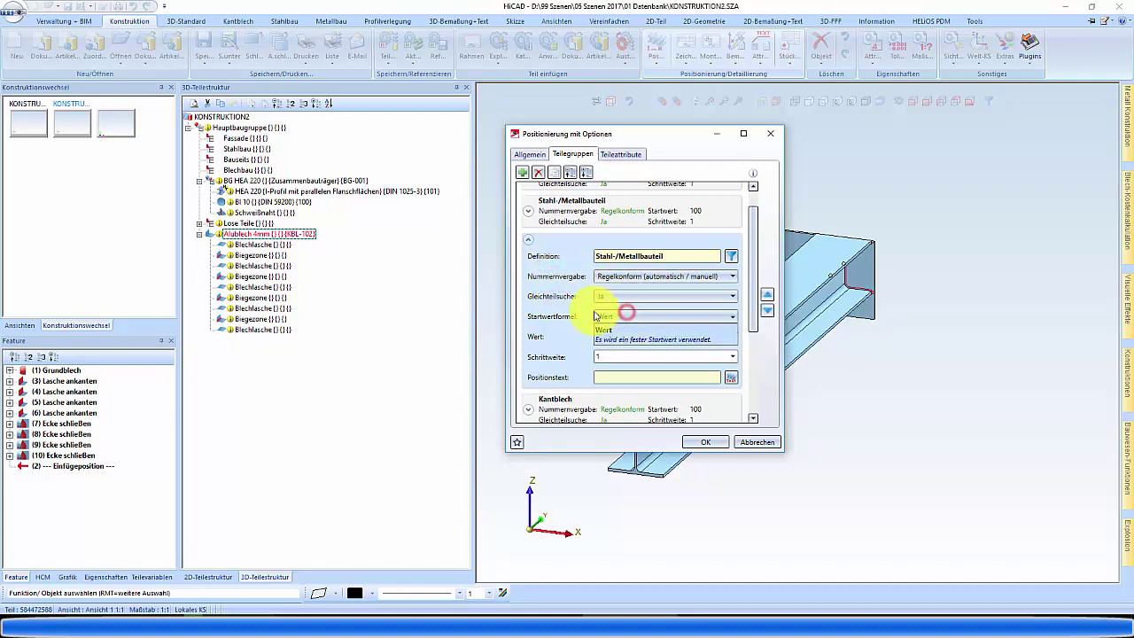
left_click(567, 317)
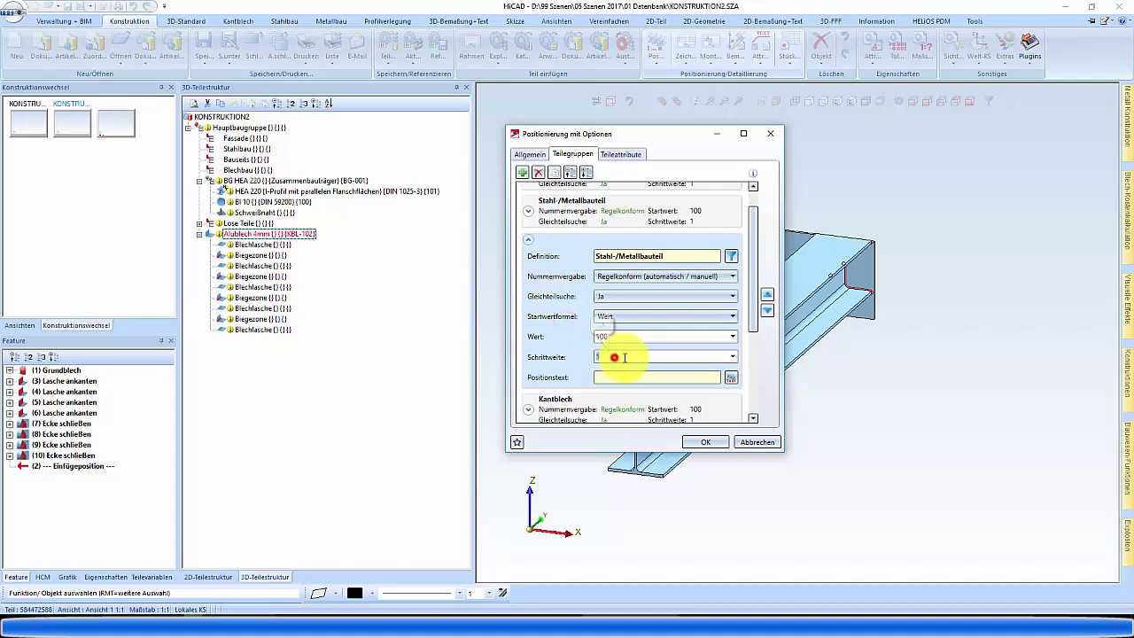
scroll(651, 373, "down", 3)
scroll(620, 377, "down", 1)
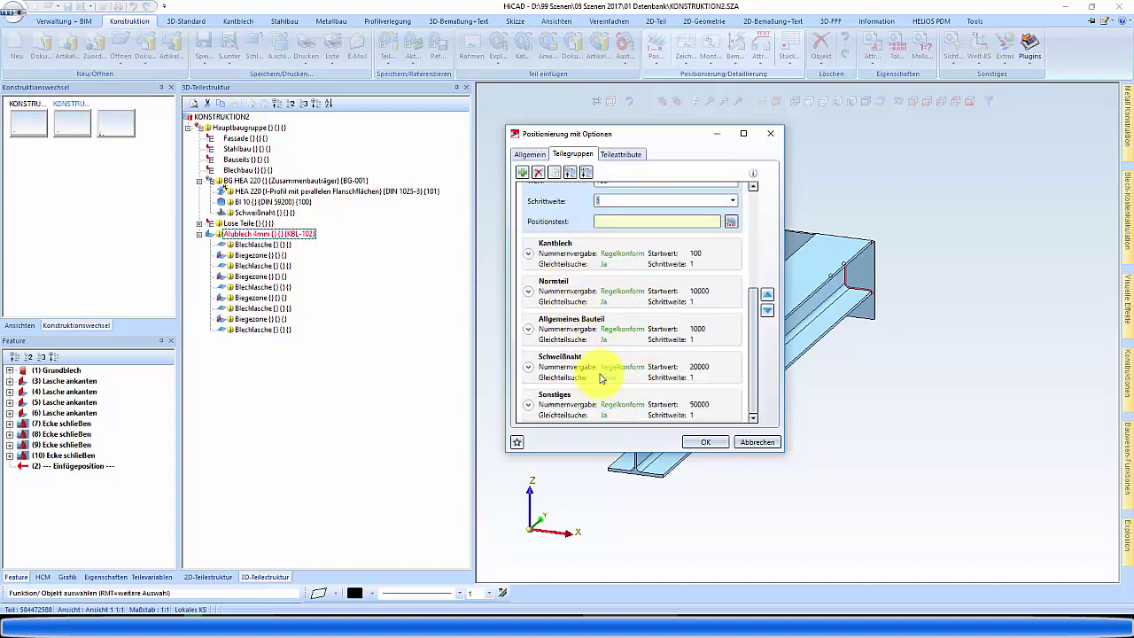
scroll(577, 383, "up", 5)
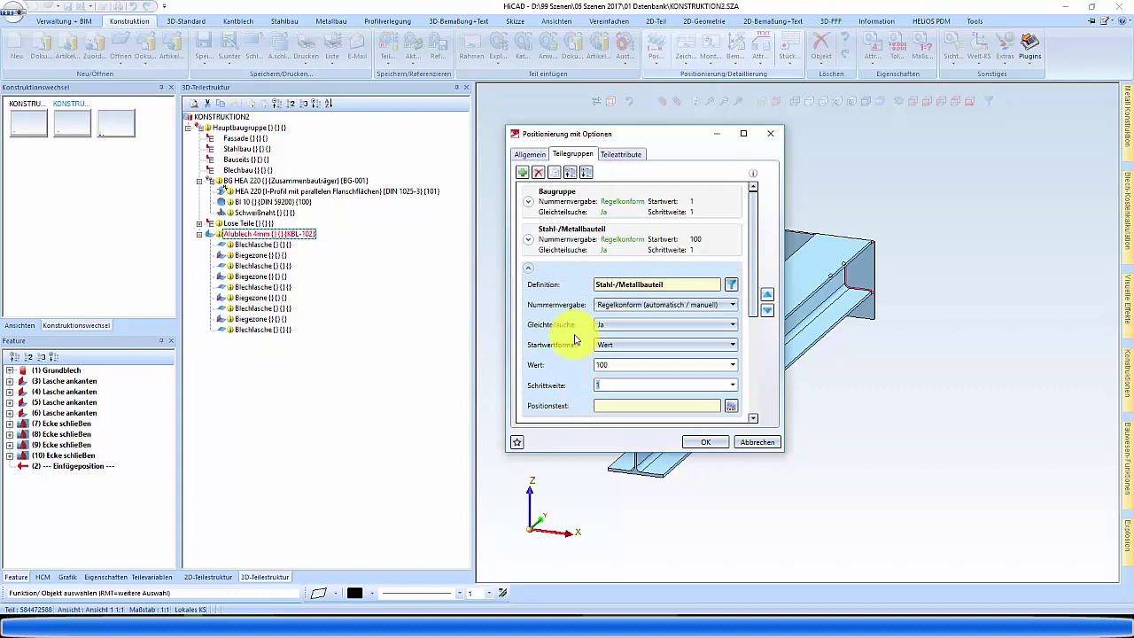
left_click(525, 269)
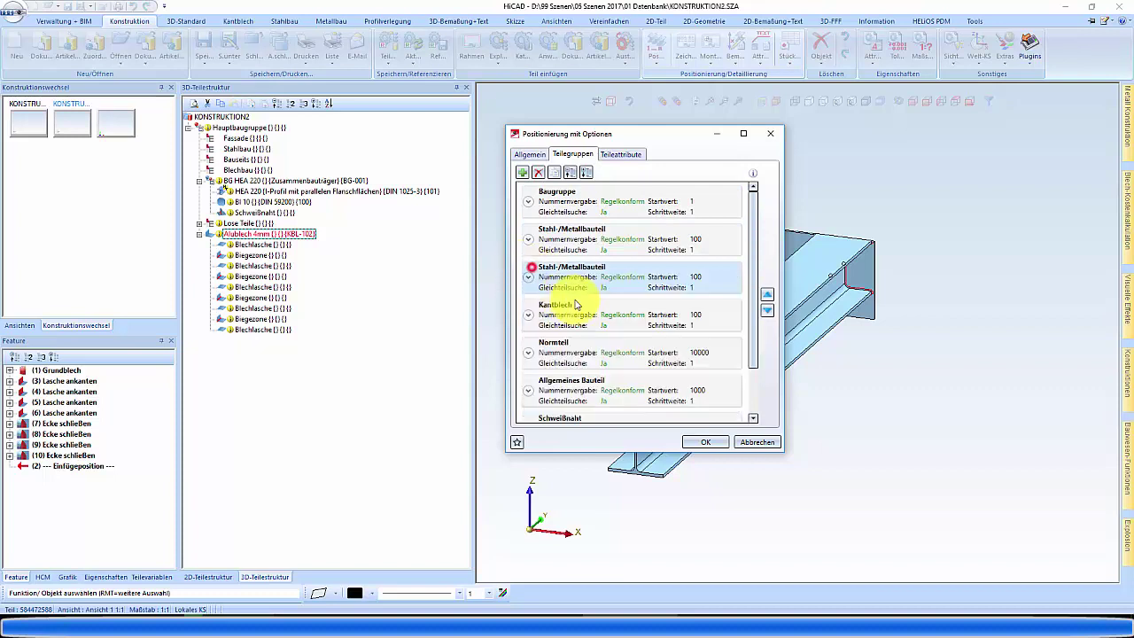
Show the Teileattribute sorting list and go through Teileart, Bemerkung, Beschichtung aussen and innen
left_click(624, 156)
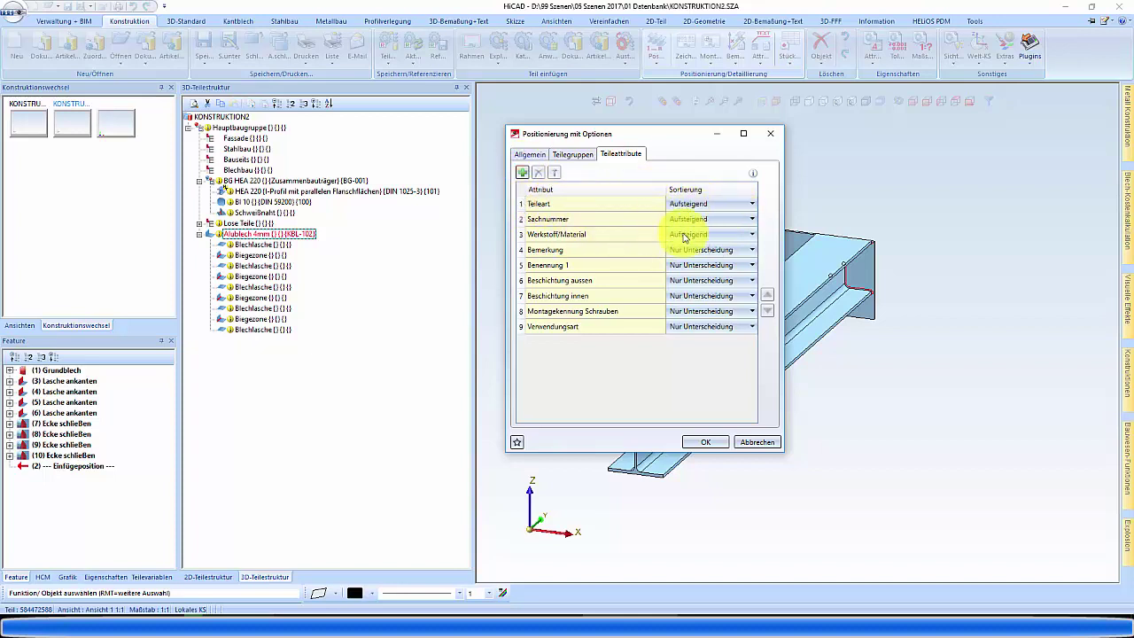
left_click(551, 205)
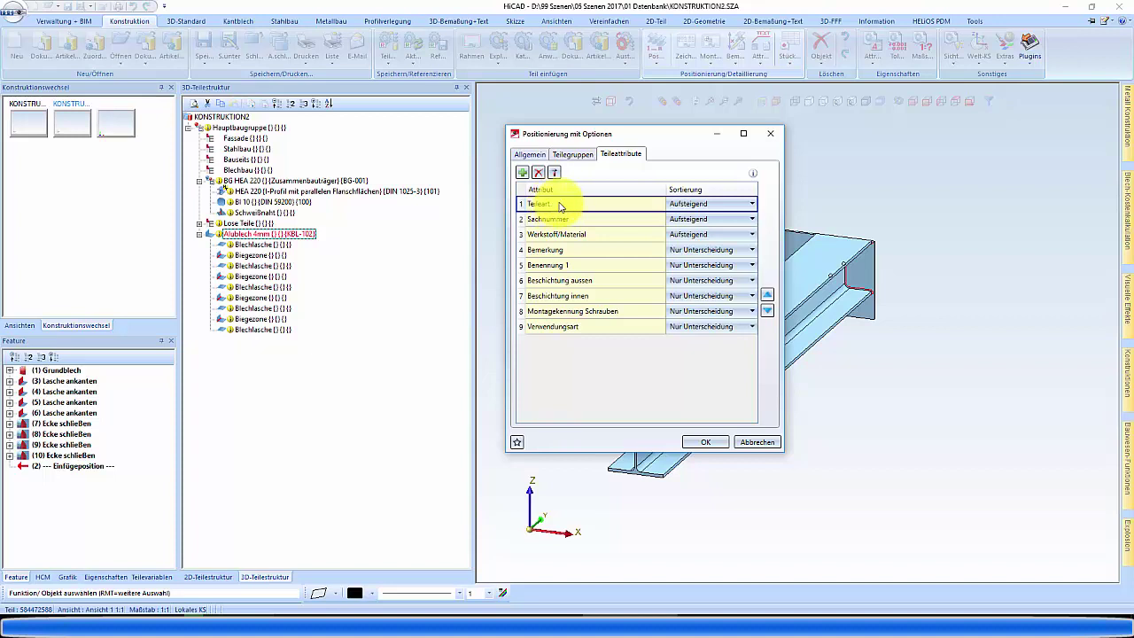
left_click(564, 209)
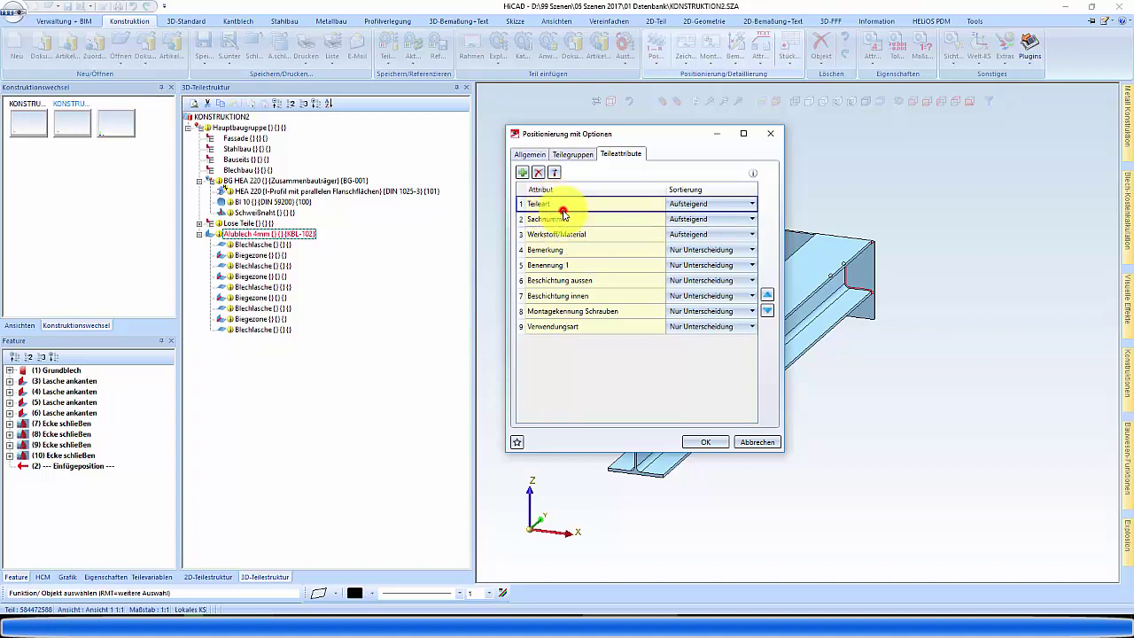
left_click(551, 235)
left_click(549, 251)
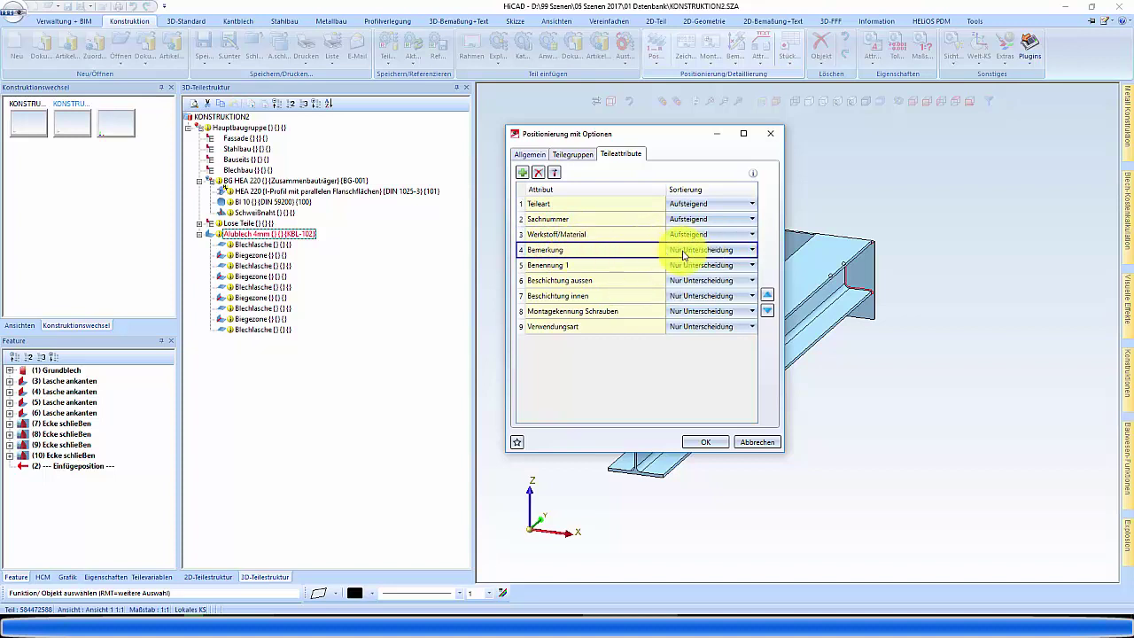
left_click(557, 281)
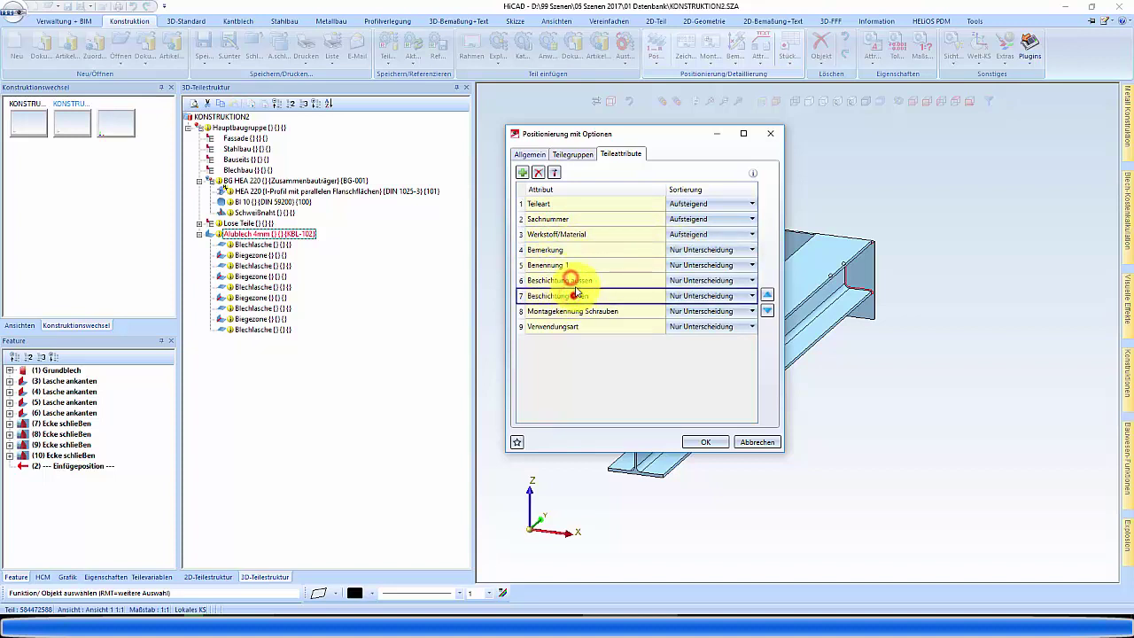
left_click_drag(578, 280, 579, 297)
left_click(579, 296)
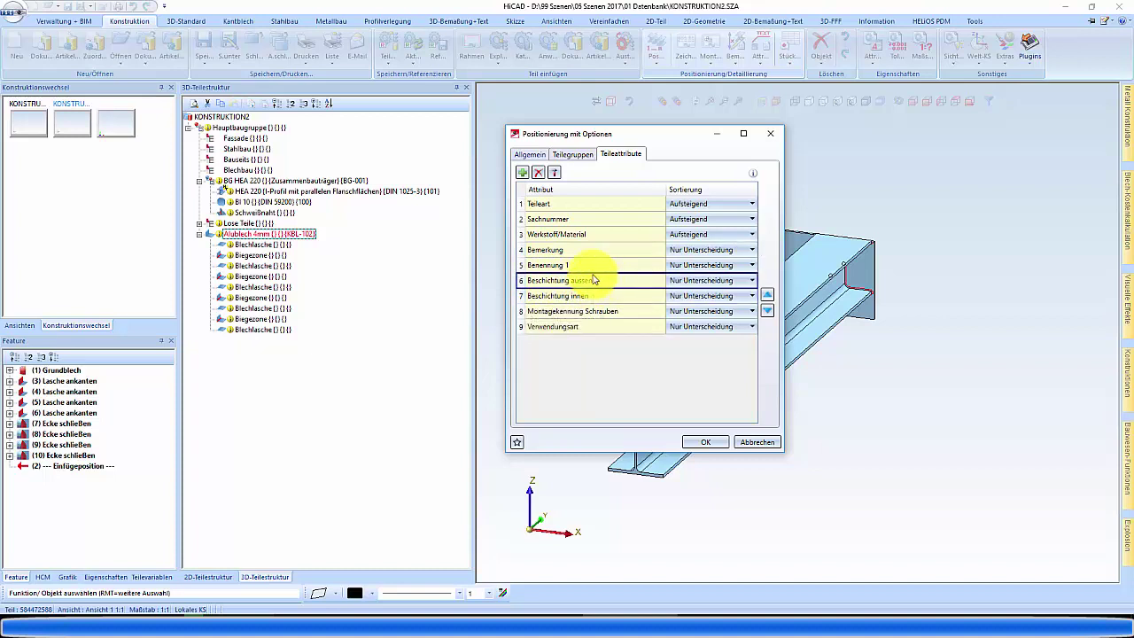
Open the HiCAD-Teileattribut list and pick LV Position 1 as the attribute to add
left_click(521, 175)
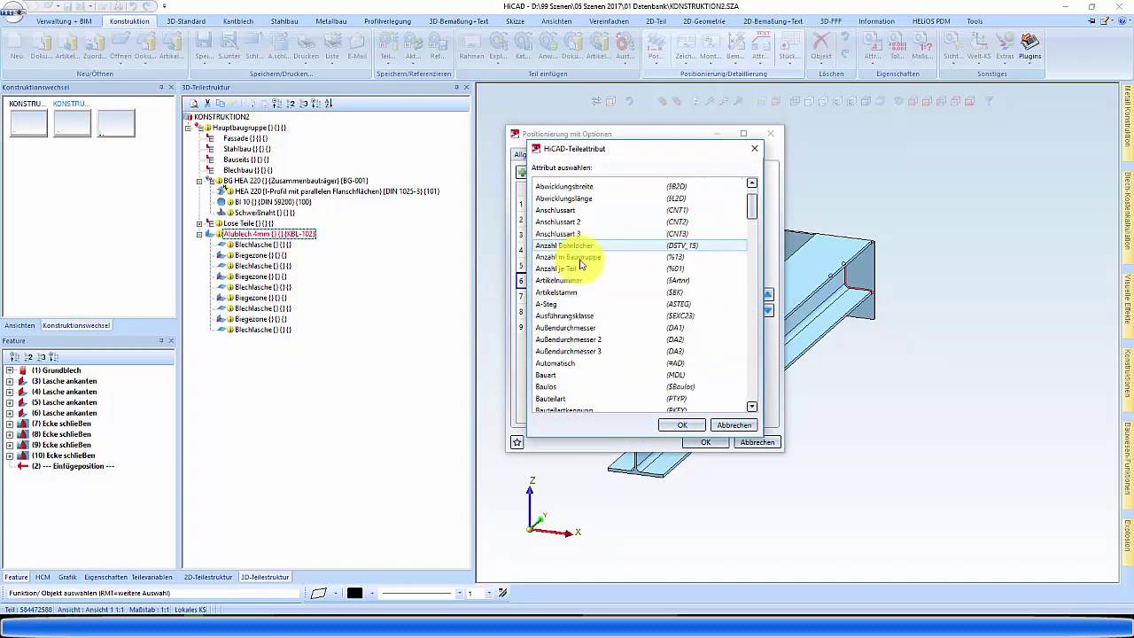
scroll(541, 364, "down", 2)
scroll(608, 393, "down", 2)
scroll(608, 385, "down", 2)
scroll(624, 371, "down", 2)
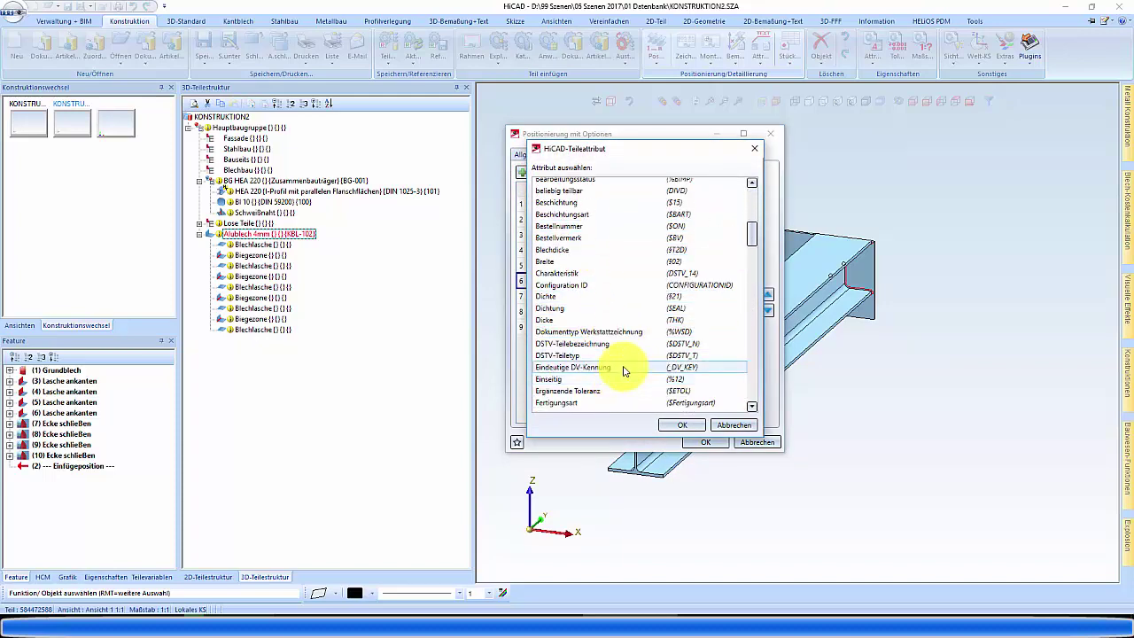
scroll(624, 372, "down", 2)
scroll(625, 377, "down", 2)
scroll(602, 380, "down", 2)
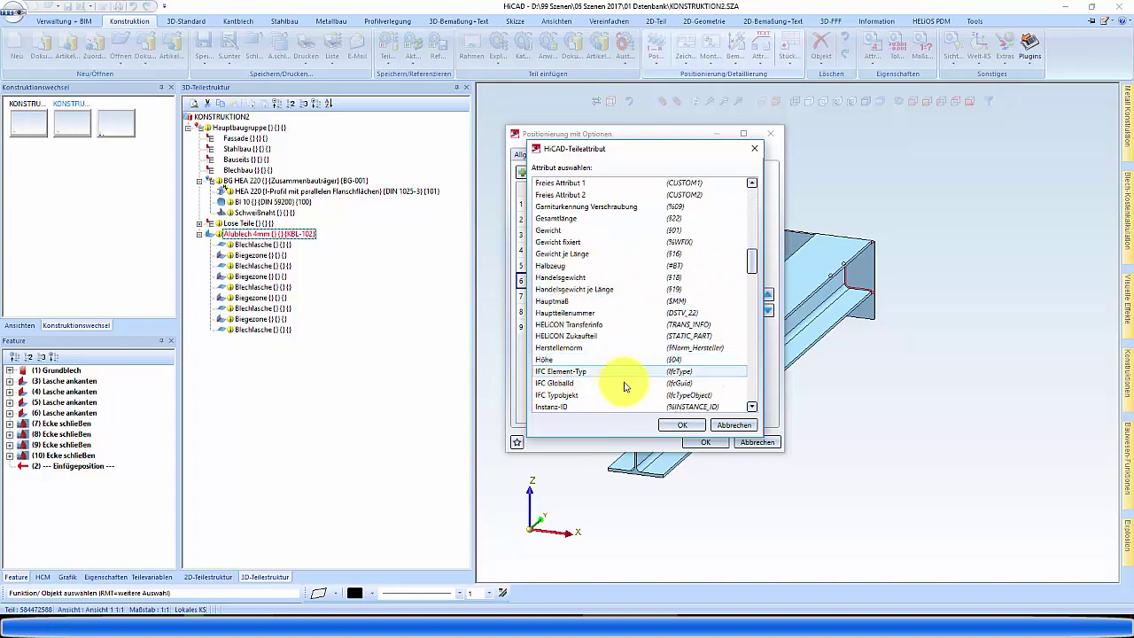
scroll(623, 387, "down", 2)
scroll(615, 390, "down", 2)
scroll(615, 381, "down", 2)
scroll(619, 390, "down", 2)
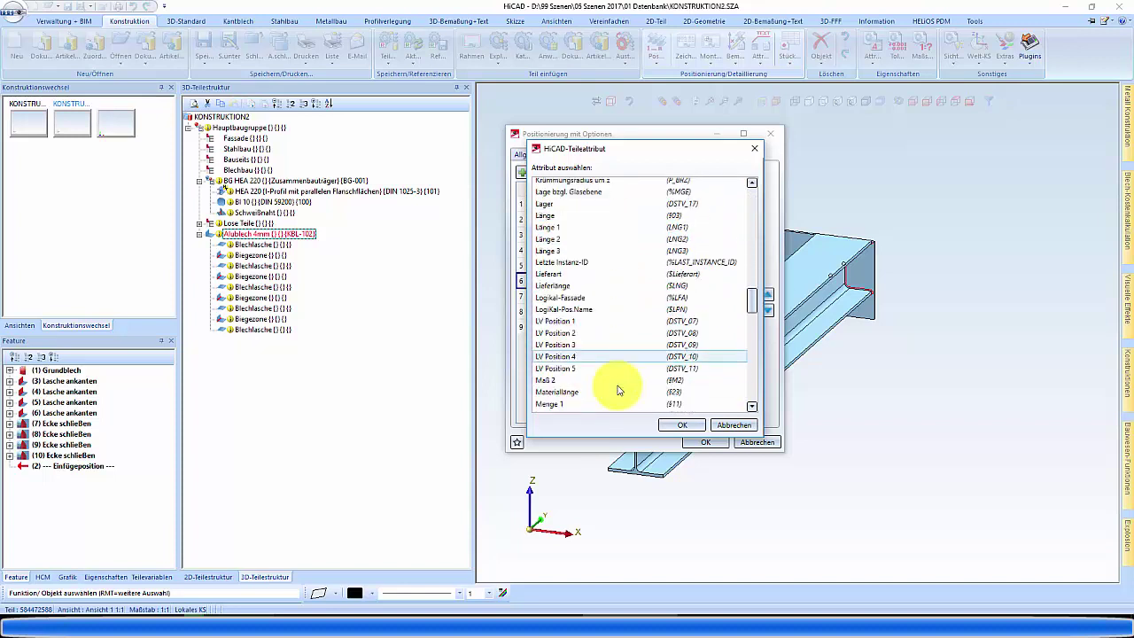
scroll(618, 385, "down", 2)
scroll(617, 379, "down", 2)
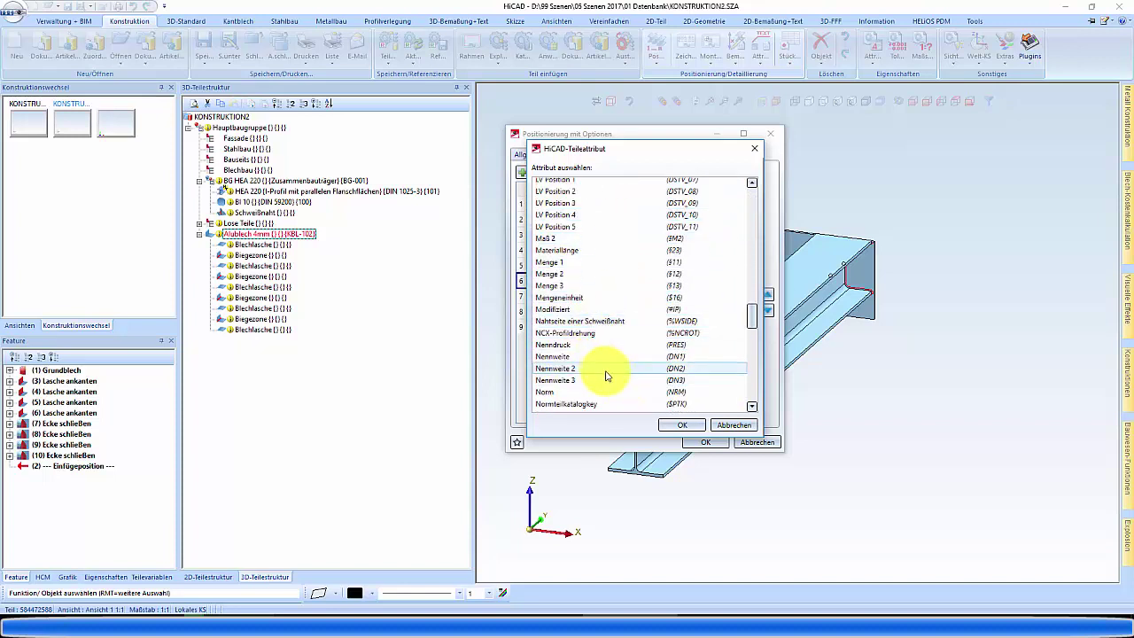
scroll(606, 377, "down", 2)
scroll(603, 354, "down", 2)
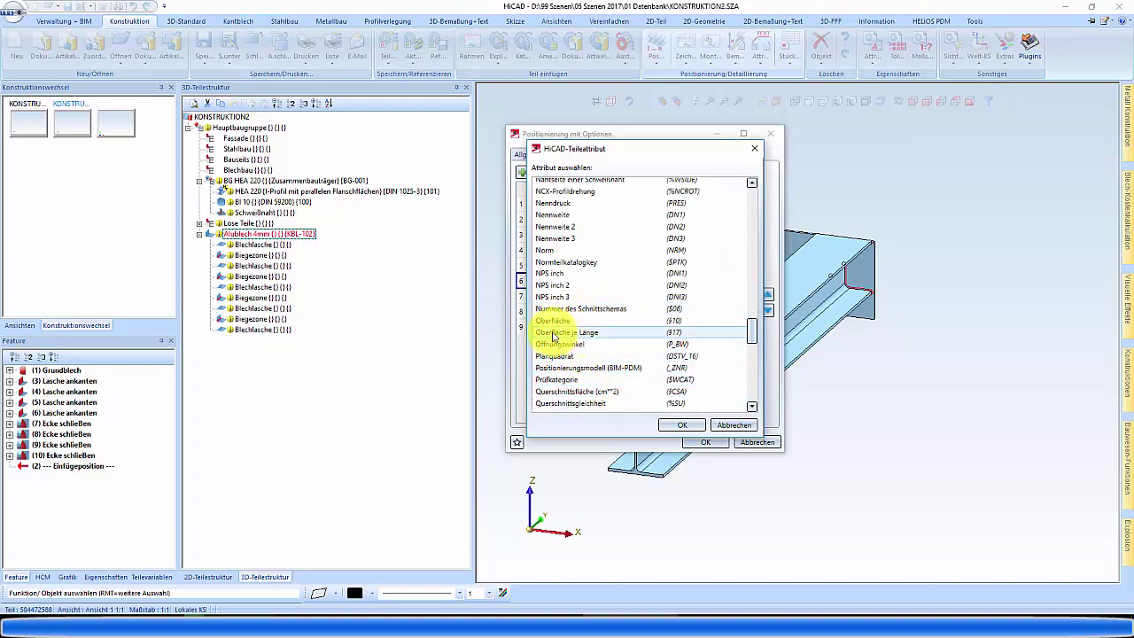
scroll(567, 363, "down", 2)
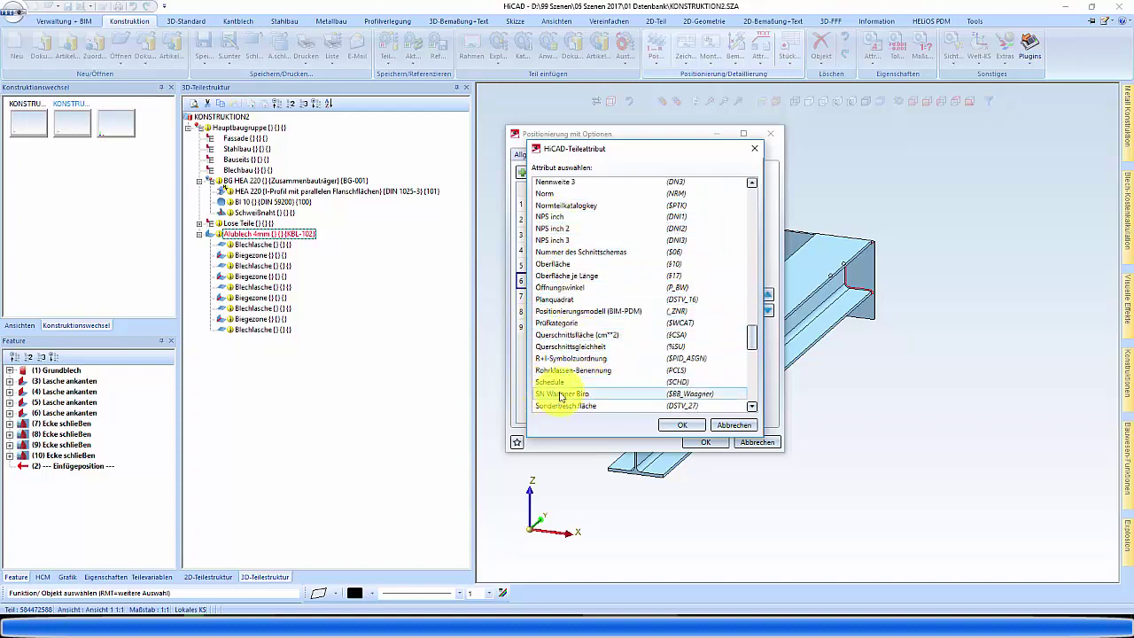
scroll(575, 390, "down", 2)
scroll(598, 392, "down", 2)
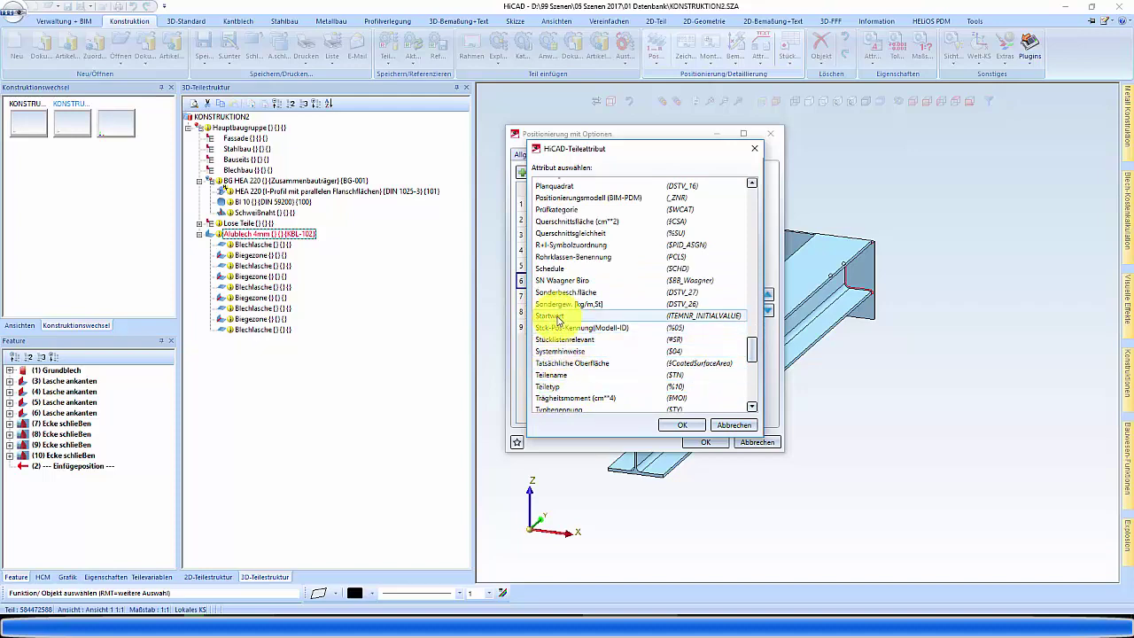
scroll(558, 328, "down", 2)
scroll(572, 376, "down", 2)
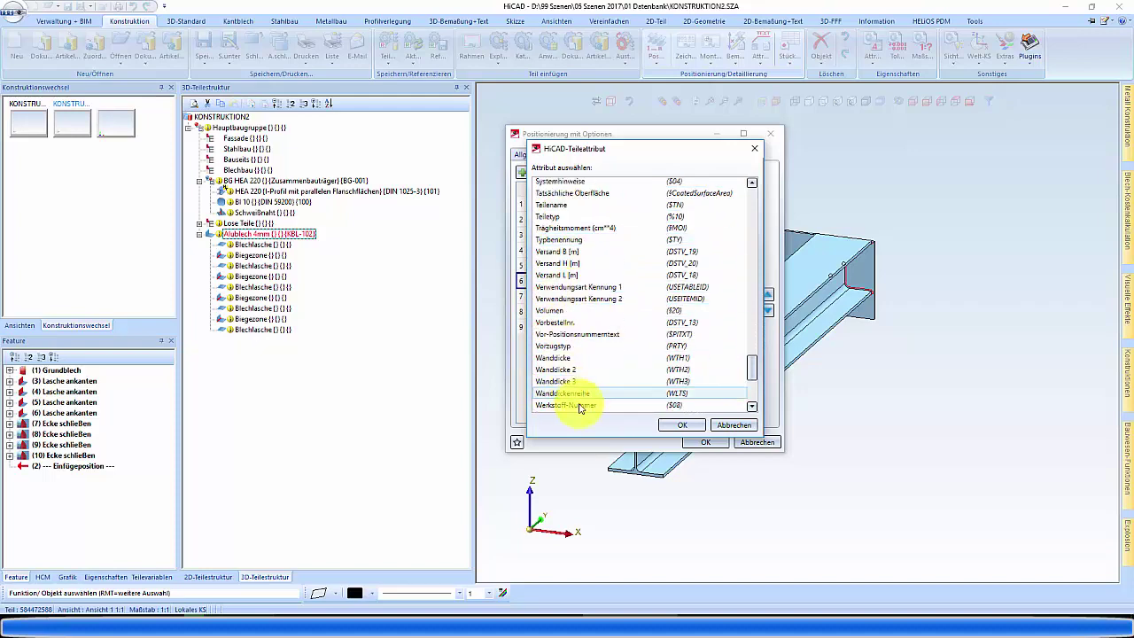
scroll(577, 364, "up", 3)
scroll(576, 266, "up", 3)
scroll(576, 239, "up", 2)
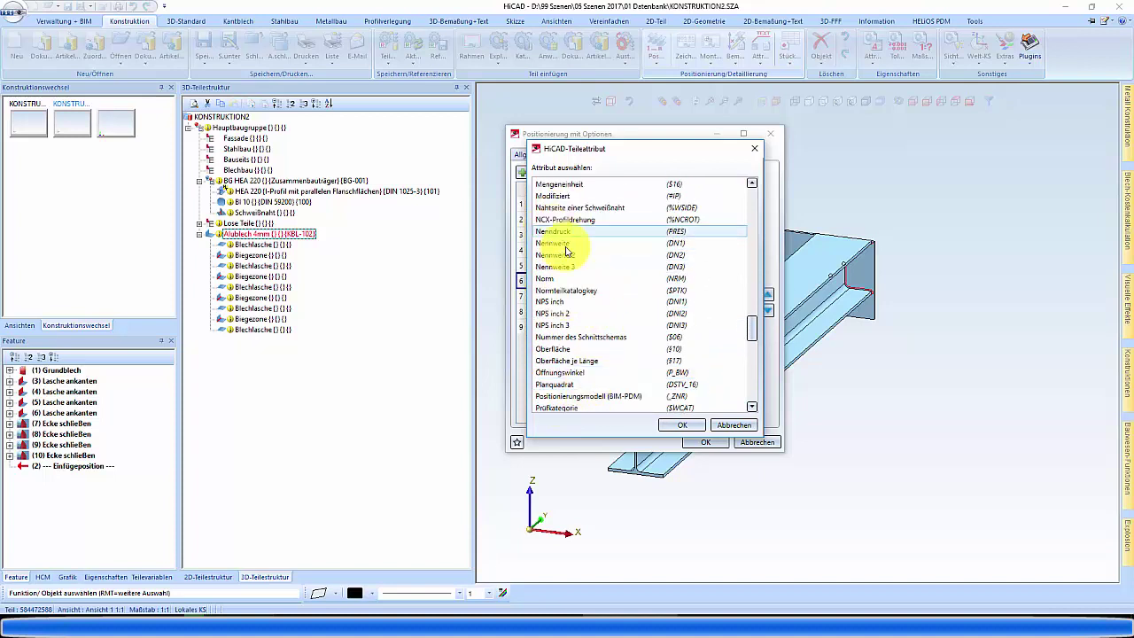
scroll(572, 253, "up", 2)
left_click(567, 279)
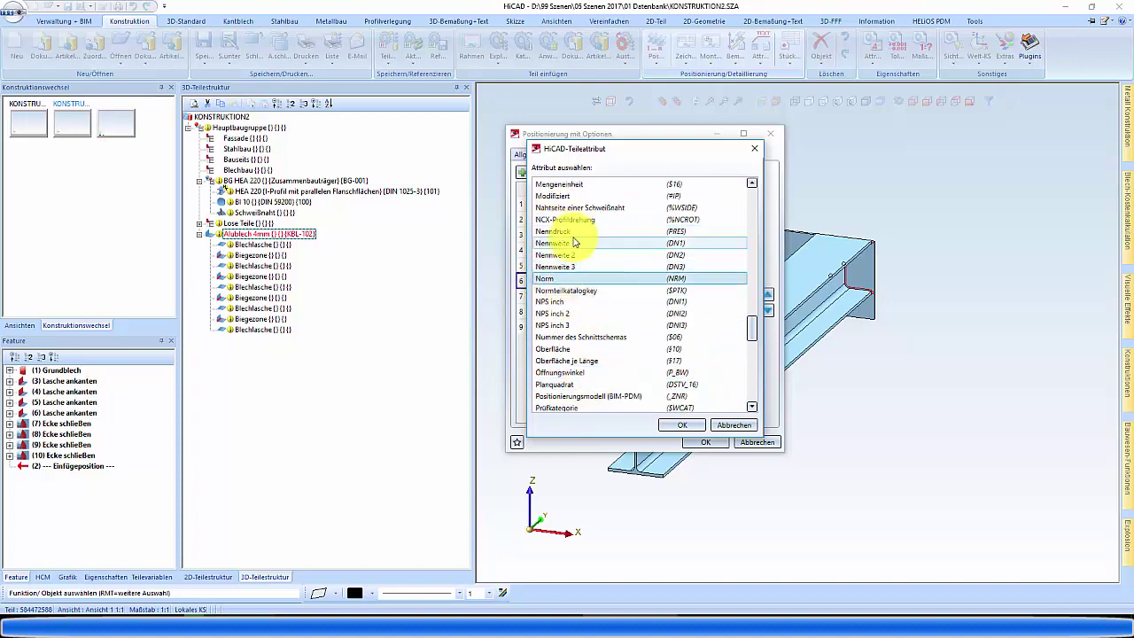
scroll(585, 230, "up", 2)
scroll(562, 254, "up", 1)
scroll(564, 246, "up", 2)
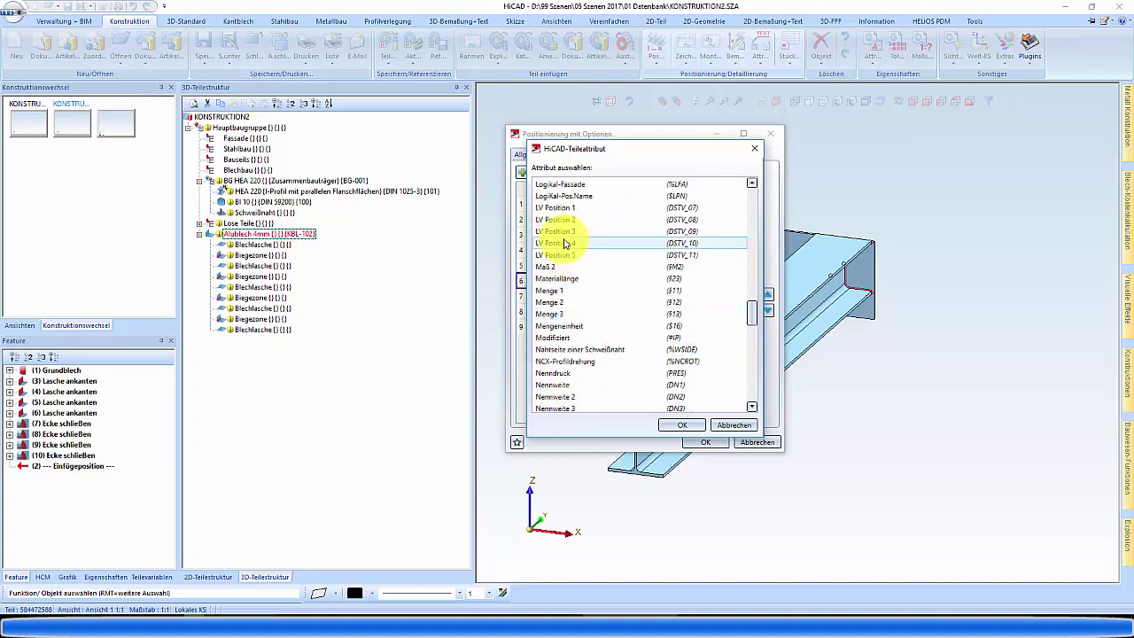
scroll(580, 279, "up", 3)
left_click(561, 326)
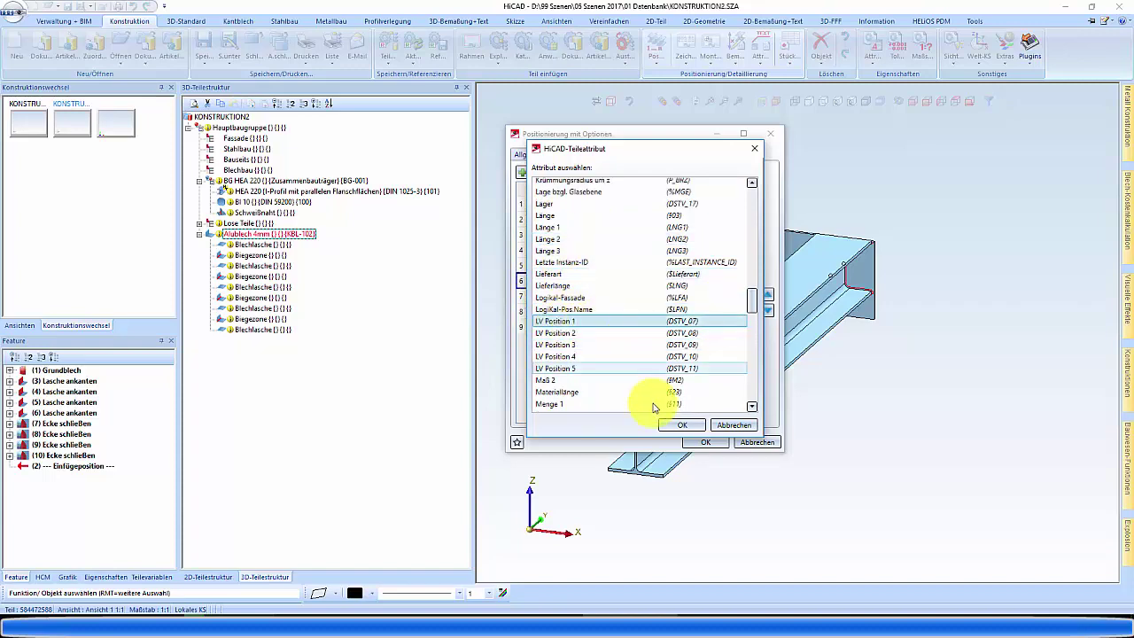
Confirm LV Position 1 so it becomes row 10, set to Nur Unterscheidung
left_click(678, 423)
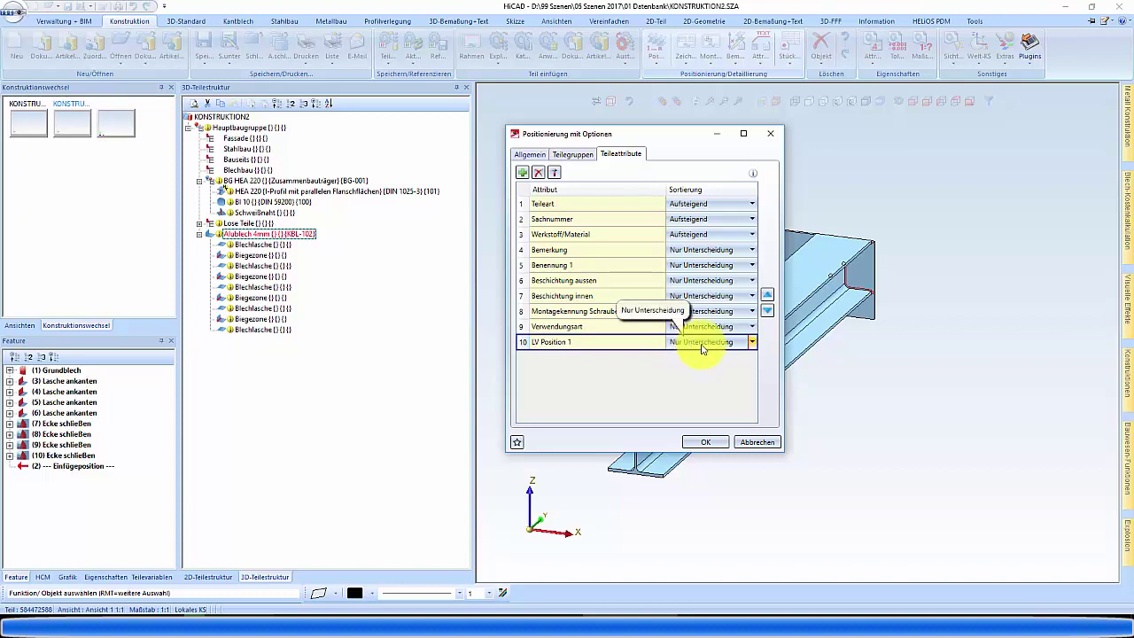